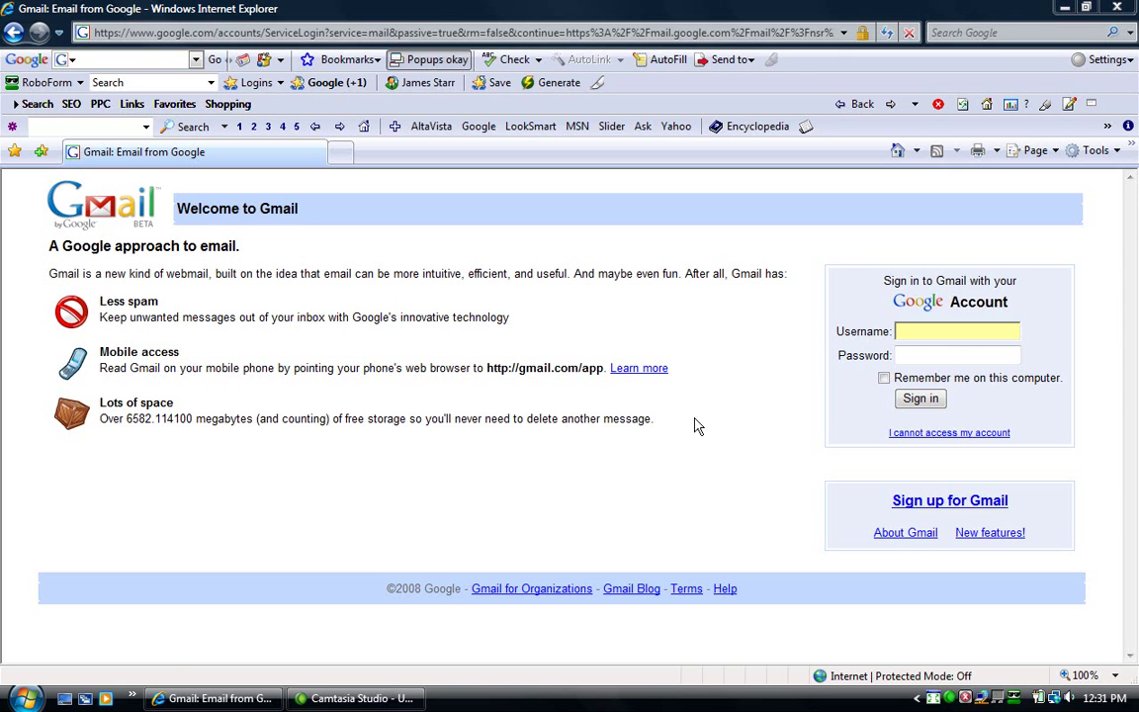
# - Autofill the Gmail signup form with RoboForm identity details and replace the first name
pyautogui.click(967, 507)
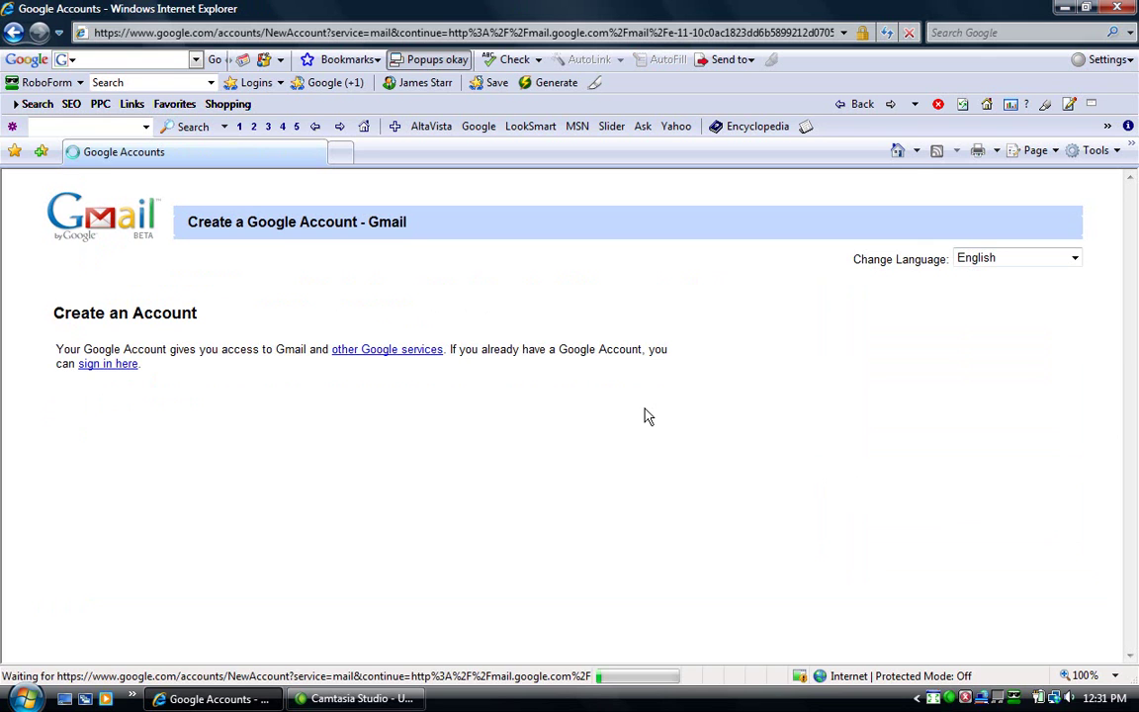
pyautogui.click(427, 82)
pyautogui.click(429, 82)
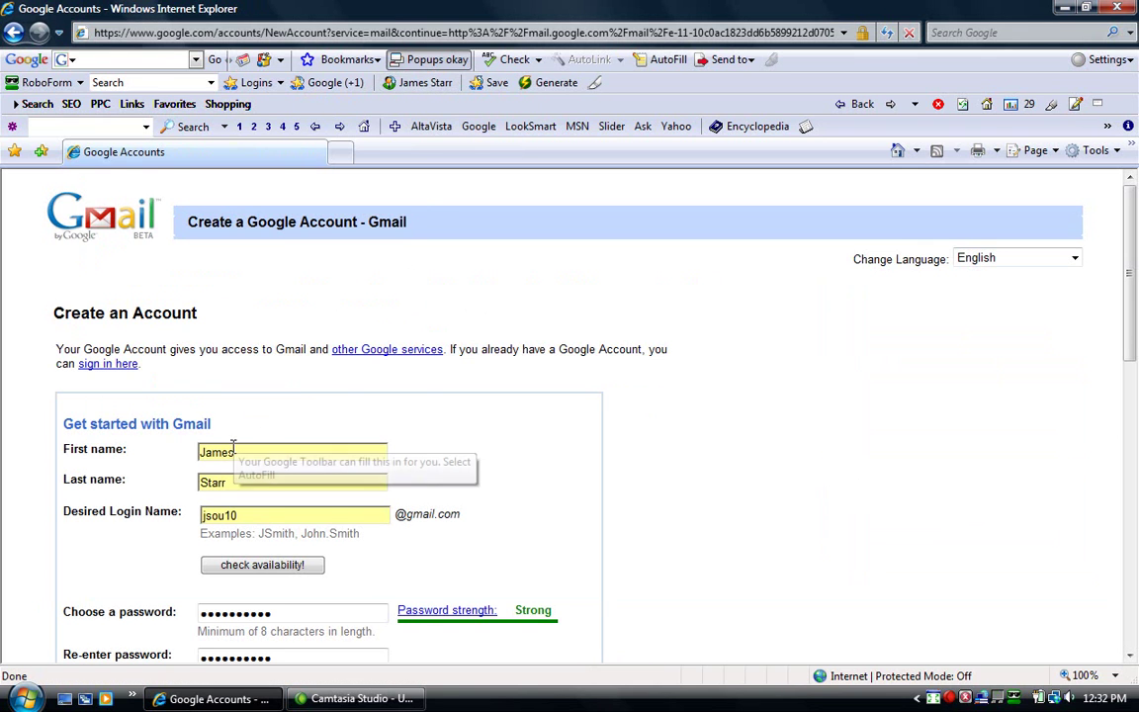
pyautogui.moveTo(232, 450); pyautogui.dragTo(112, 477)
pyautogui.write('oiuh')
pyautogui.write('qwefasdf')
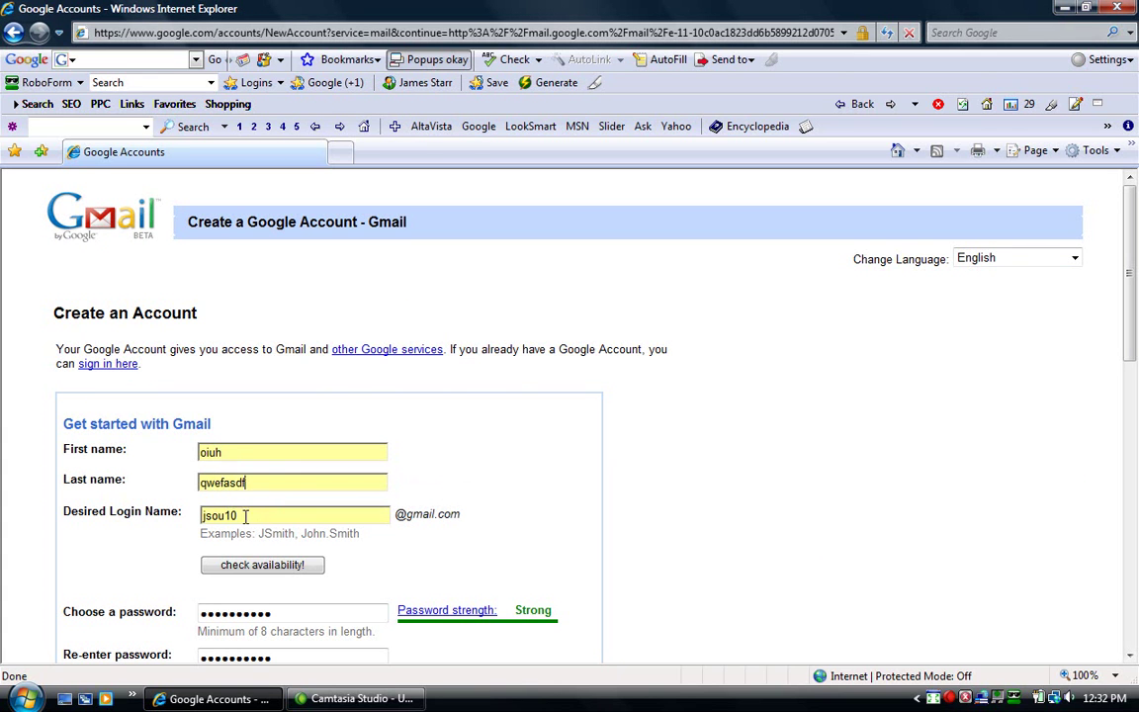
# - Replace the suggested login name with a new one, confirm it is available, and untick remember me
pyautogui.moveTo(295, 514); pyautogui.dragTo(165, 527)
pyautogui.click(264, 566)
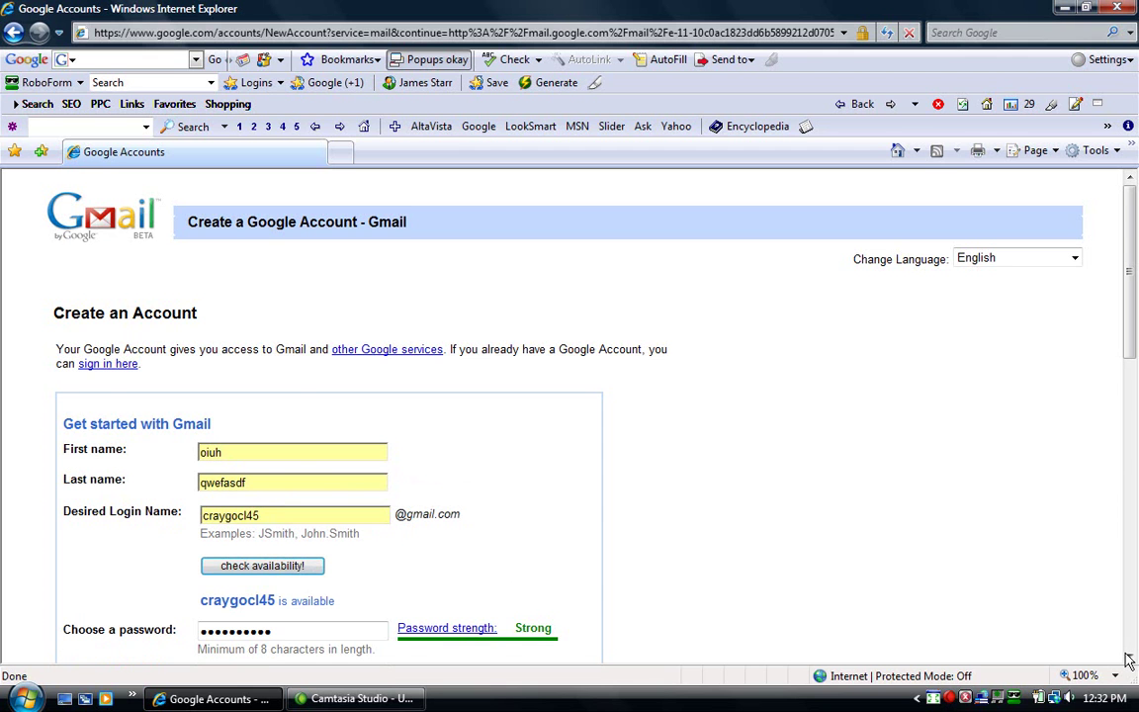
pyautogui.scroll(-5, 738, 437)
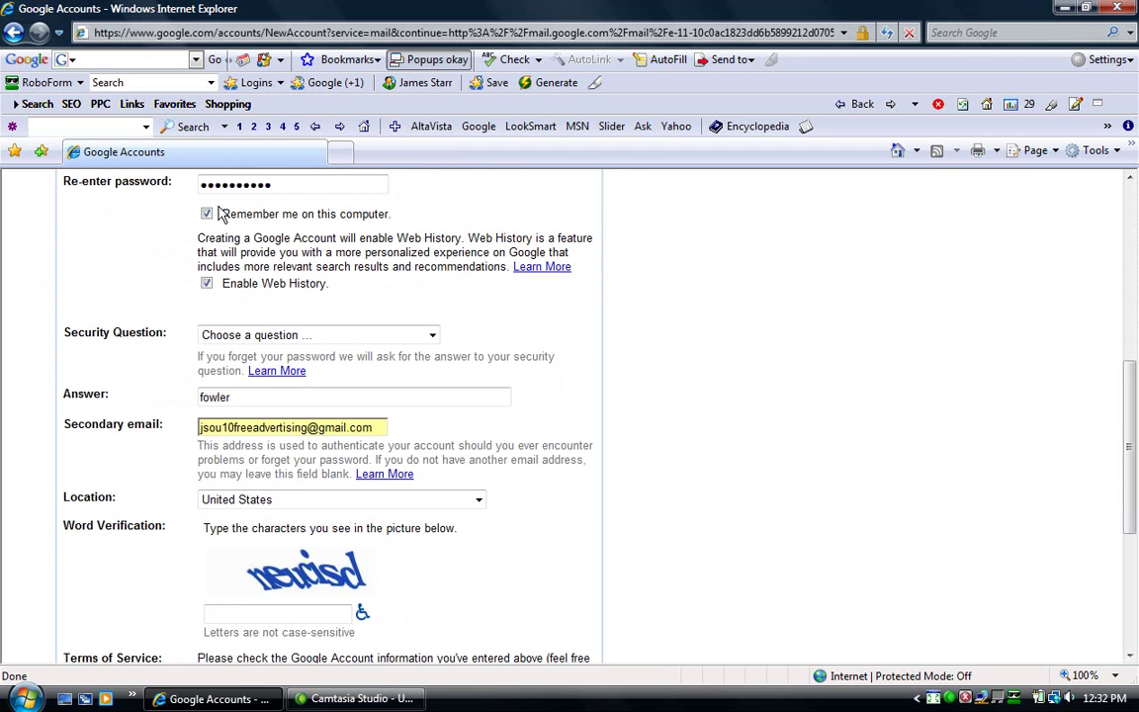
pyautogui.click(207, 213)
# - Set the custom security question 'mmn' and clear the secondary email address
pyautogui.click(432, 334)
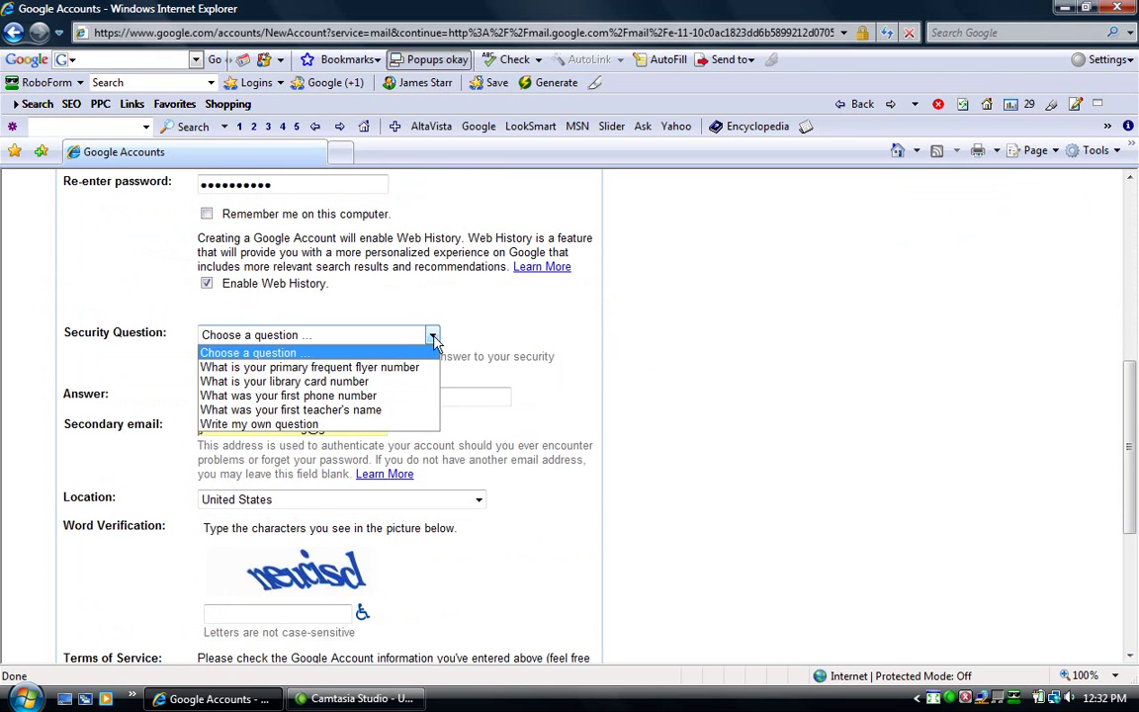
pyautogui.click(386, 423)
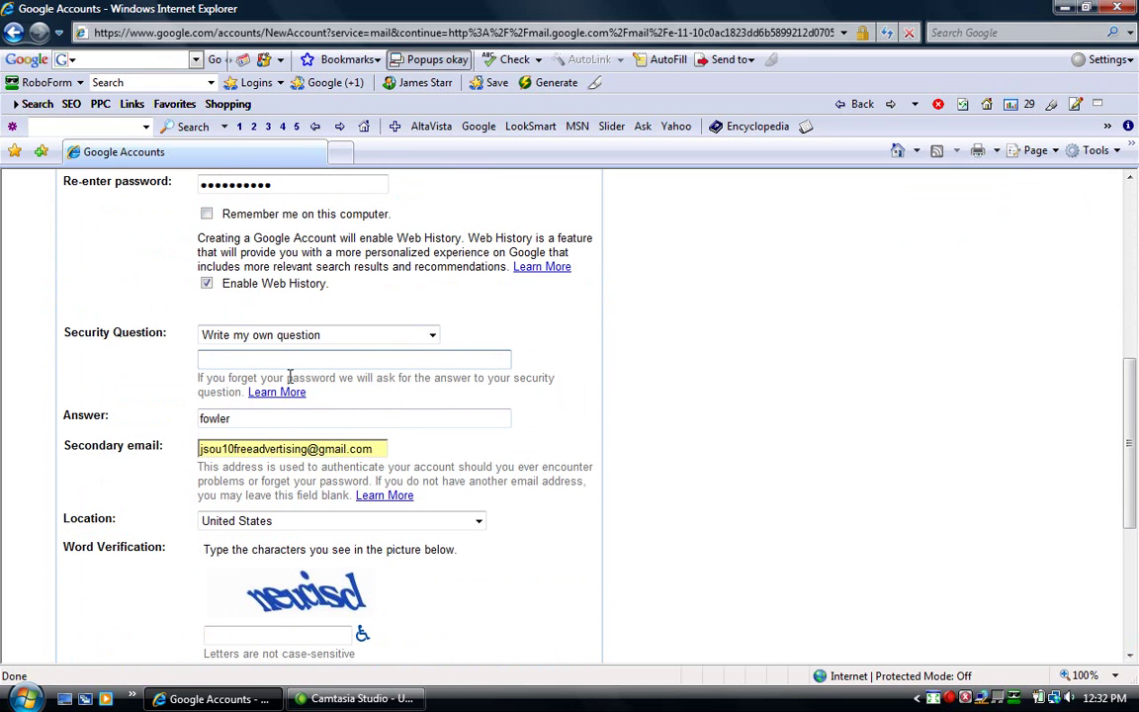
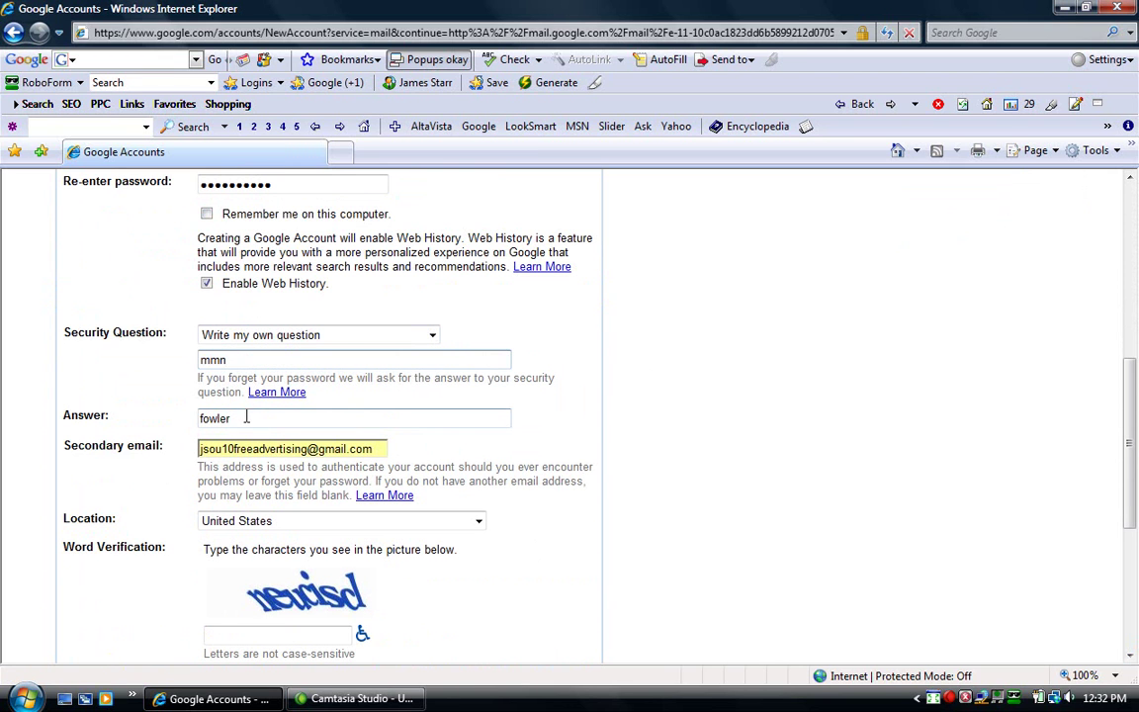
pyautogui.press('Tab')
pyautogui.press('Tab')
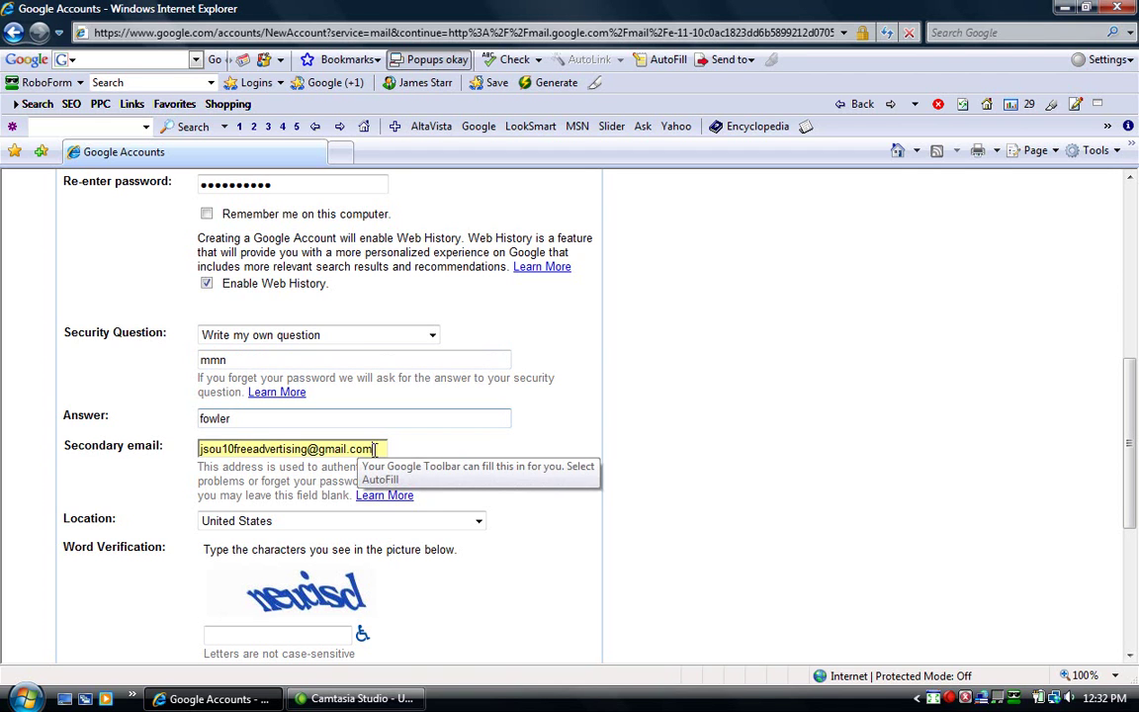
pyautogui.press('BackSpace')
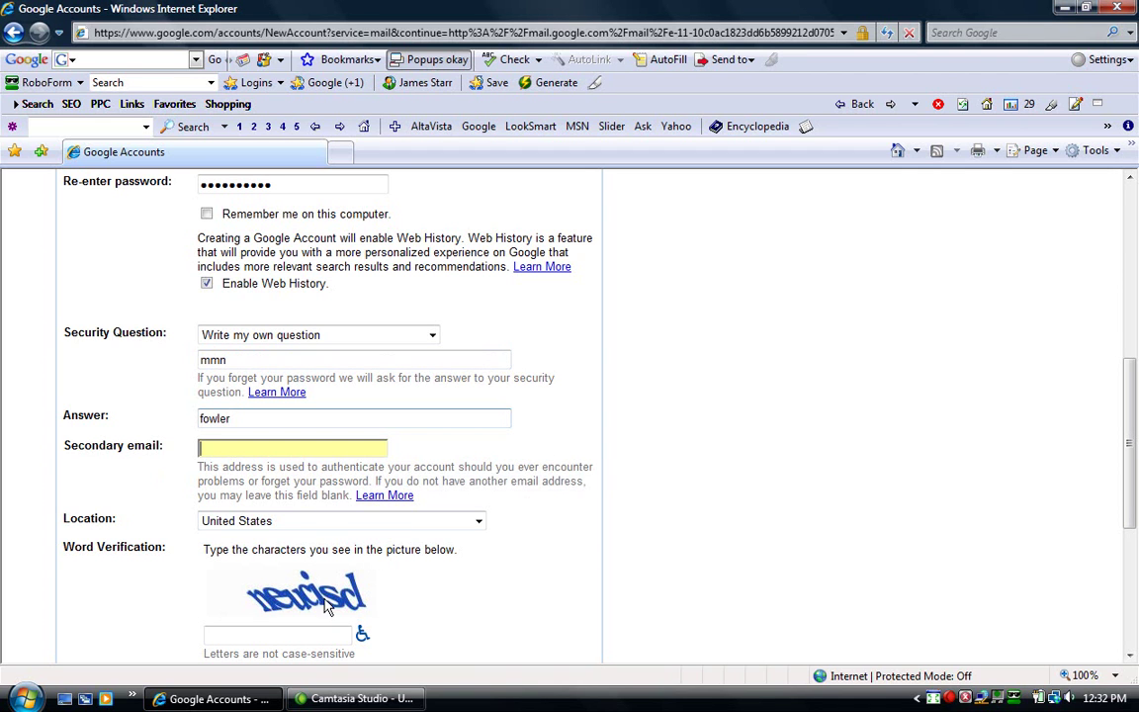
# - Enter the verification word and accept the terms to create the account
pyautogui.click(312, 635)
pyautogui.write('neucis')
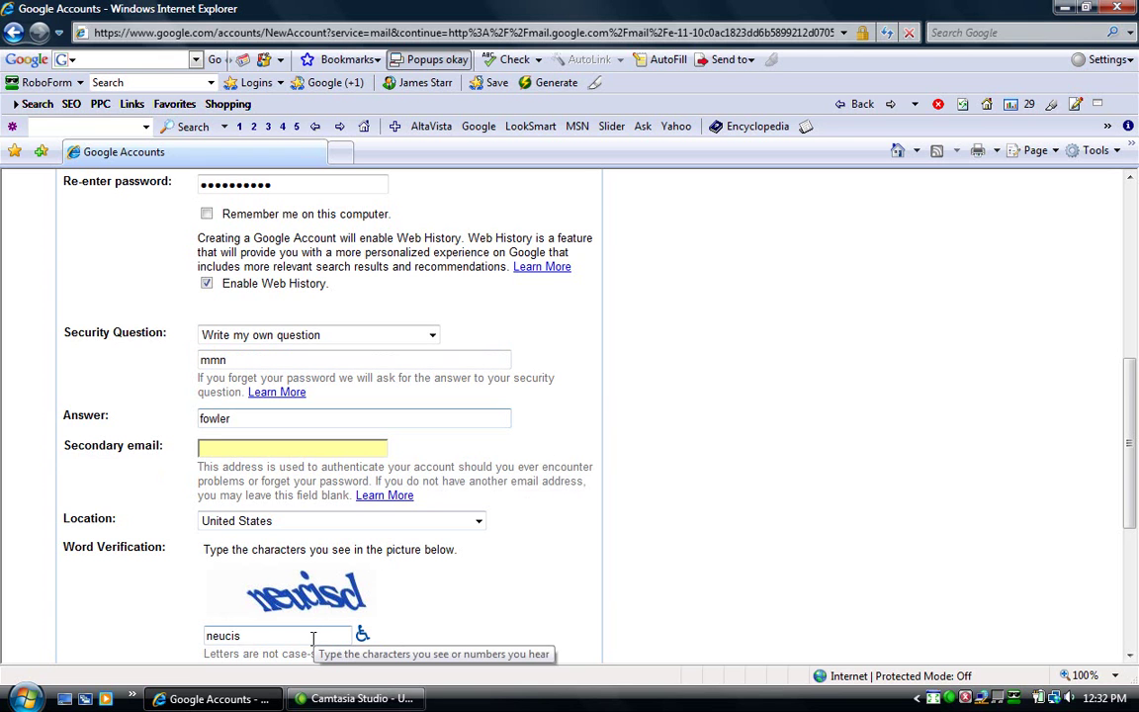
pyautogui.write('cl')
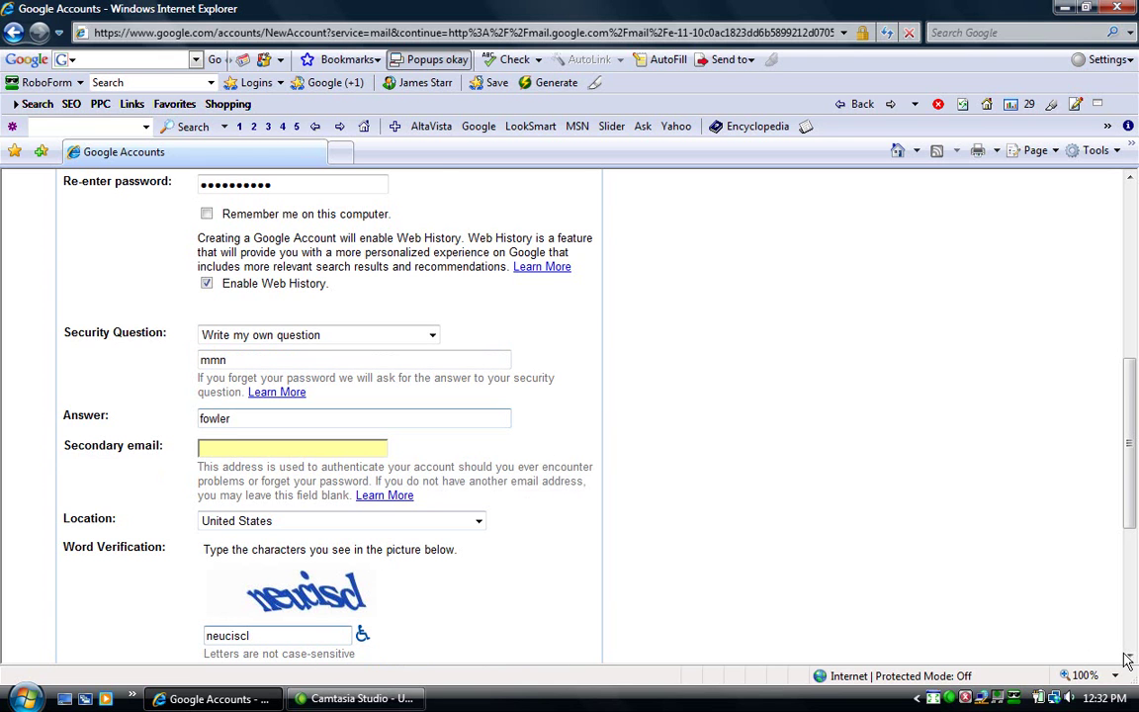
pyautogui.scroll(-5, 1128, 656)
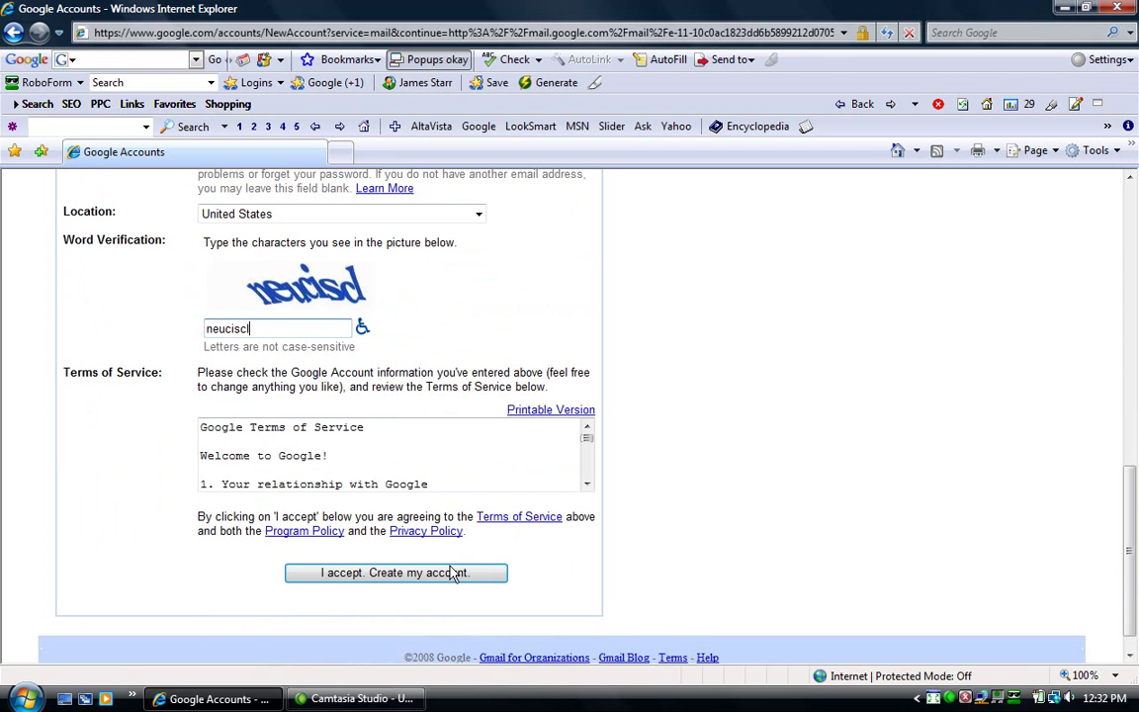
pyautogui.click(452, 574)
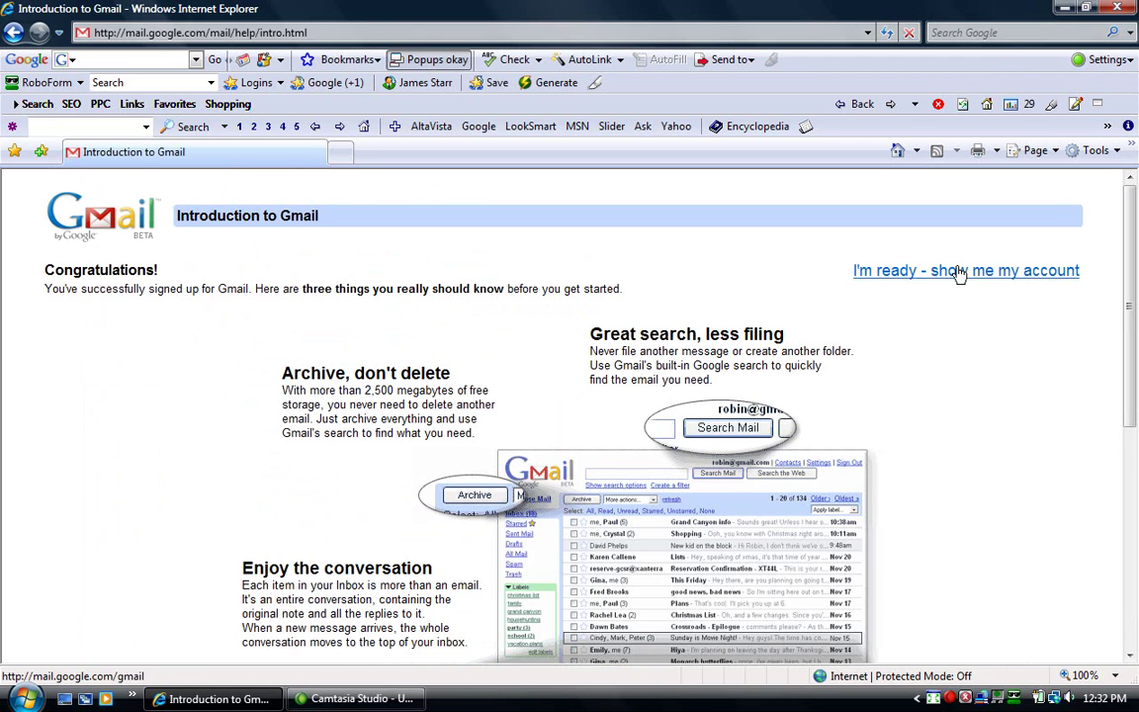
# - Choose 'I'm ready - show me my account' to reach the new inbox with its welcome message
pyautogui.click(955, 270)
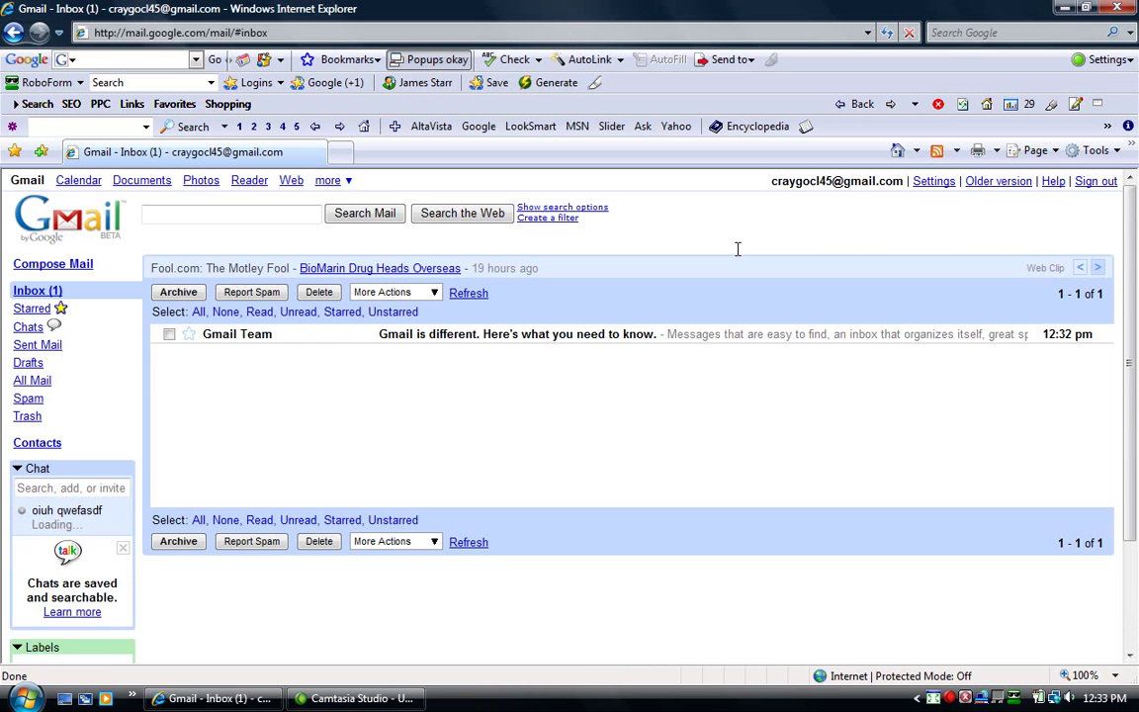
# - Load atlanta.craigslist.org in a new browser tab
pyautogui.click(343, 153)
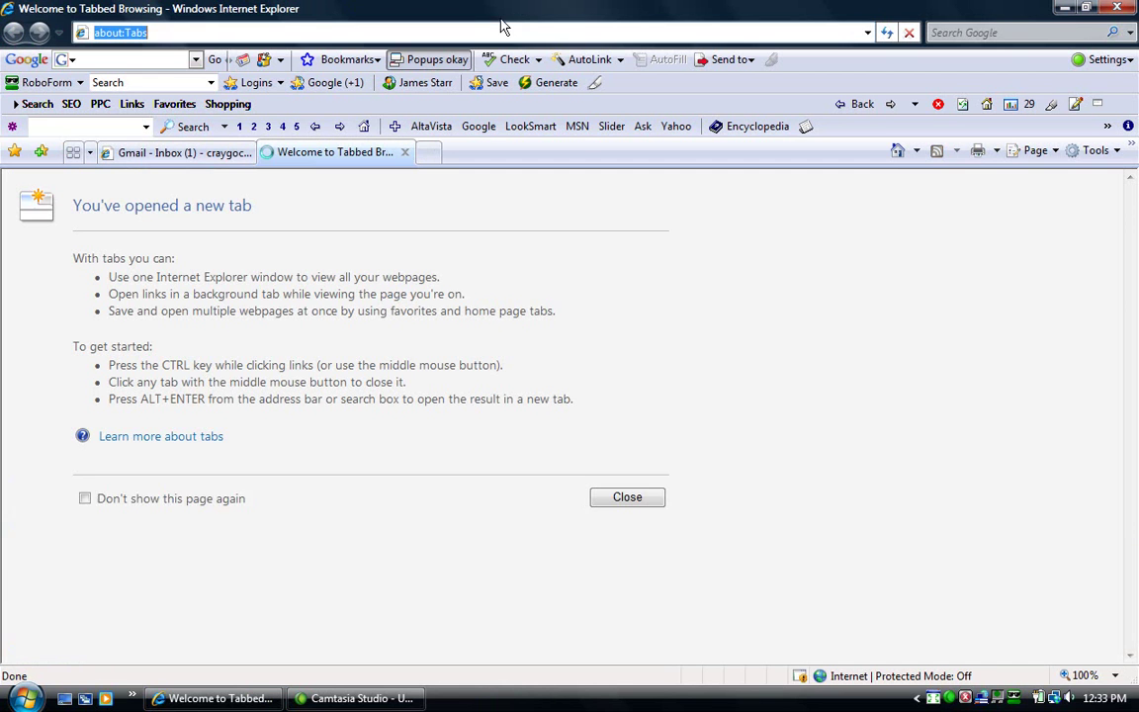
pyautogui.write('atlatnat')
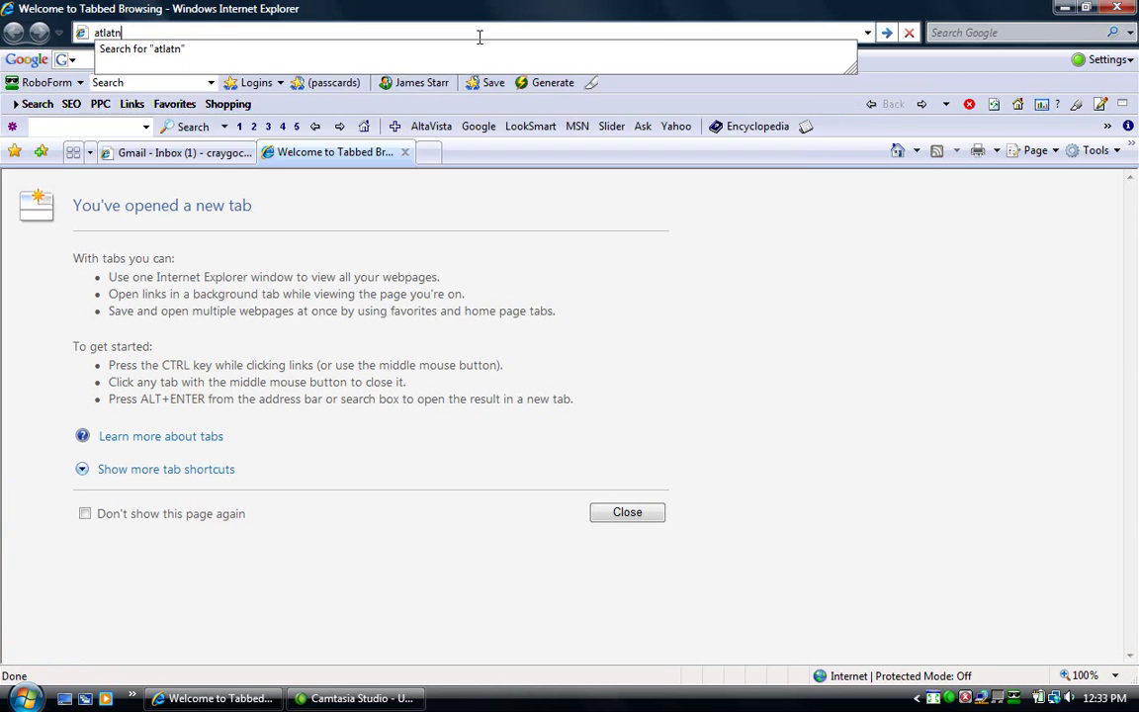
pyautogui.press('BackSpace')
pyautogui.press('BackSpace')
pyautogui.press('BackSpace')
pyautogui.write('nta.cra')
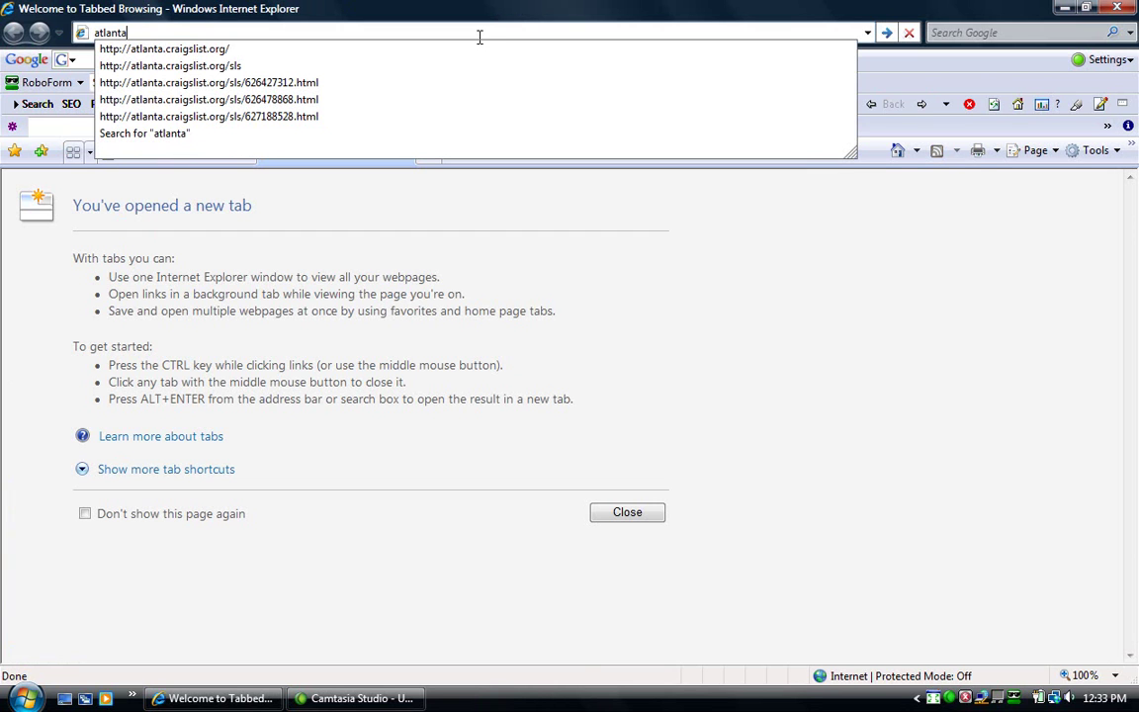
pyautogui.write('igslist.org')
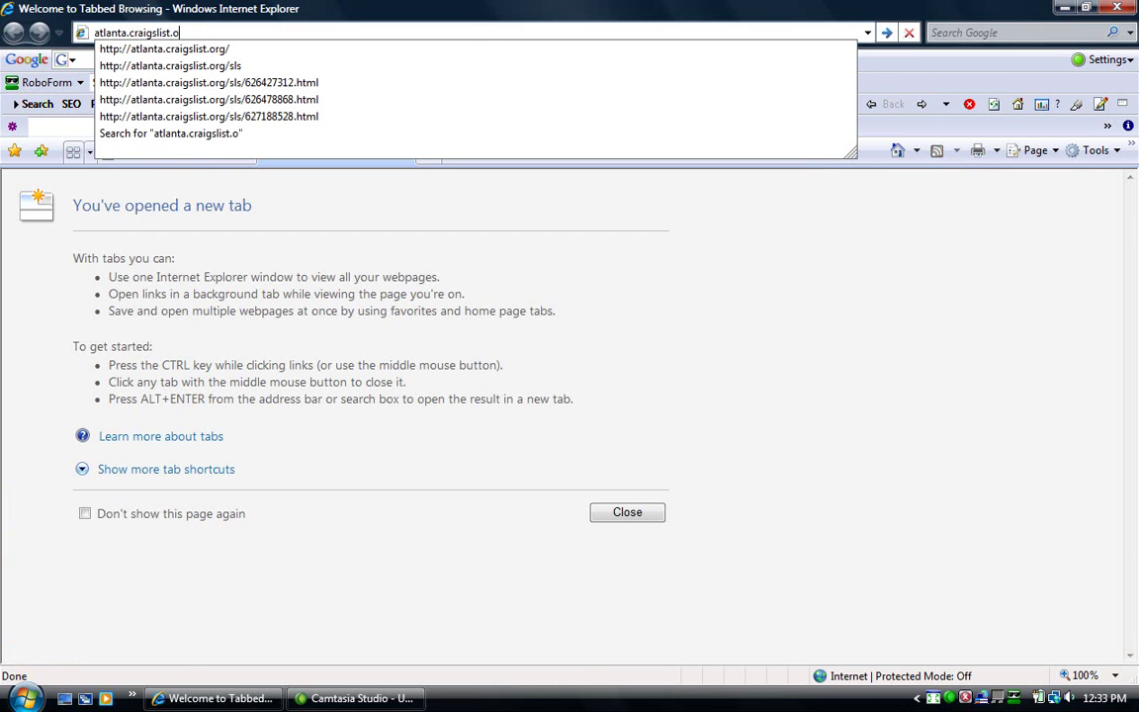
pyautogui.press('Return')
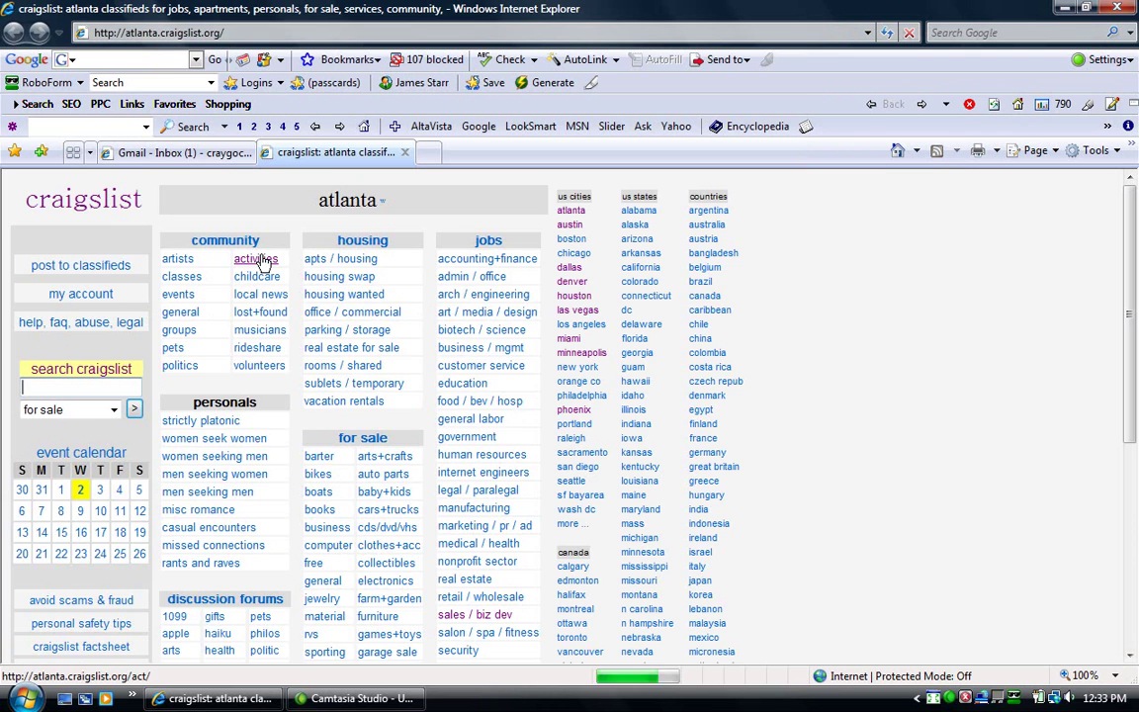
# - Sign up for a craigslist account using the new Gmail address and the verification word
pyautogui.click(102, 296)
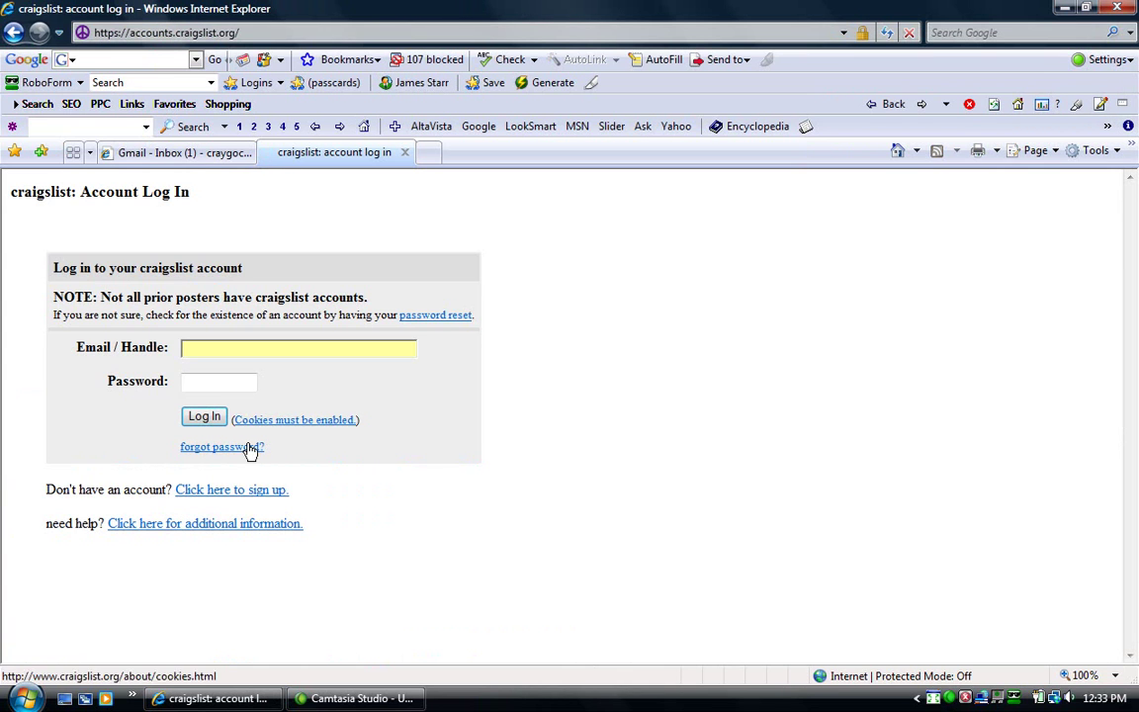
pyautogui.click(236, 491)
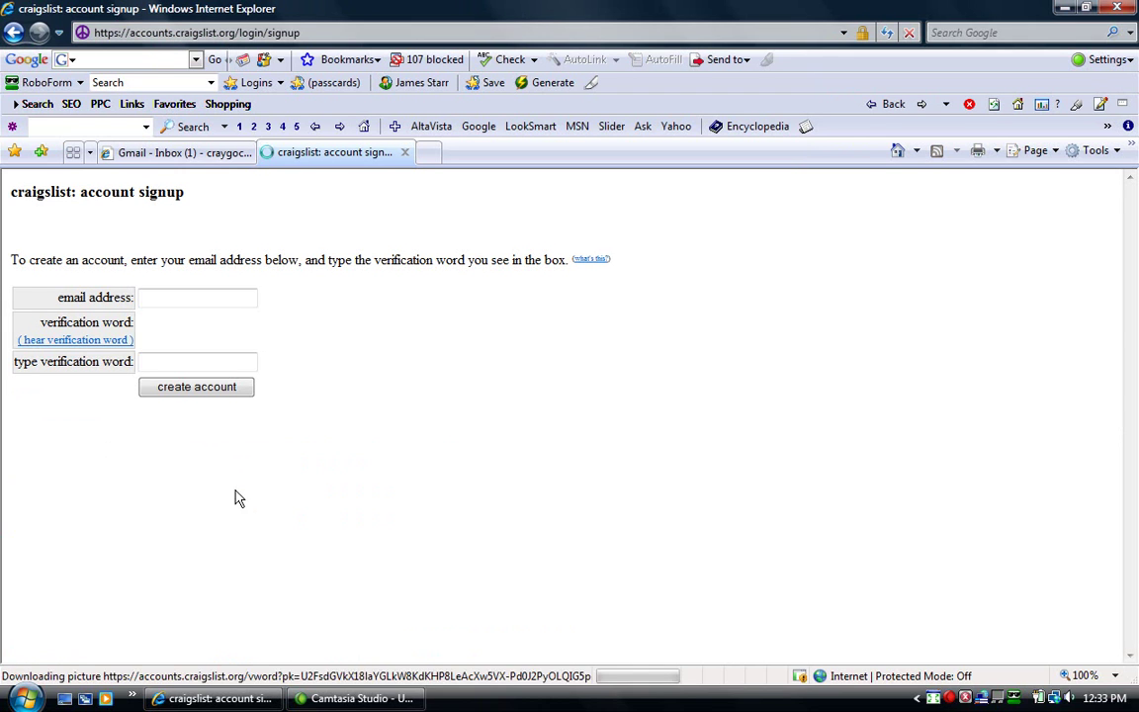
pyautogui.click(246, 299)
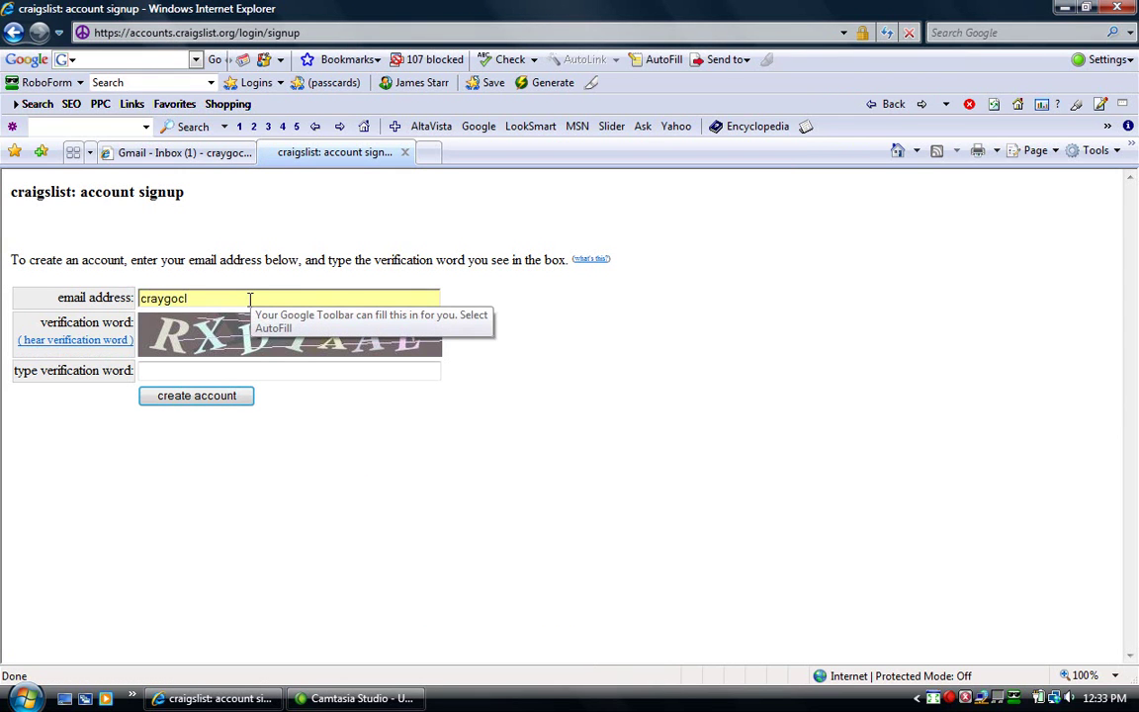
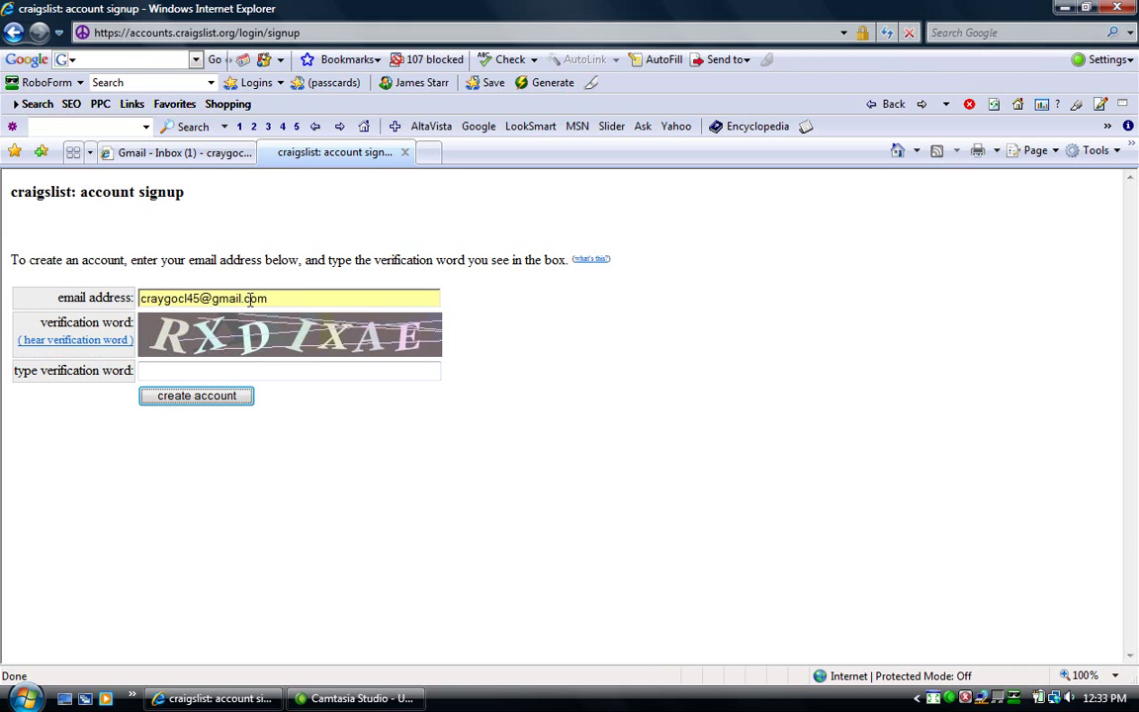
pyautogui.click(234, 370)
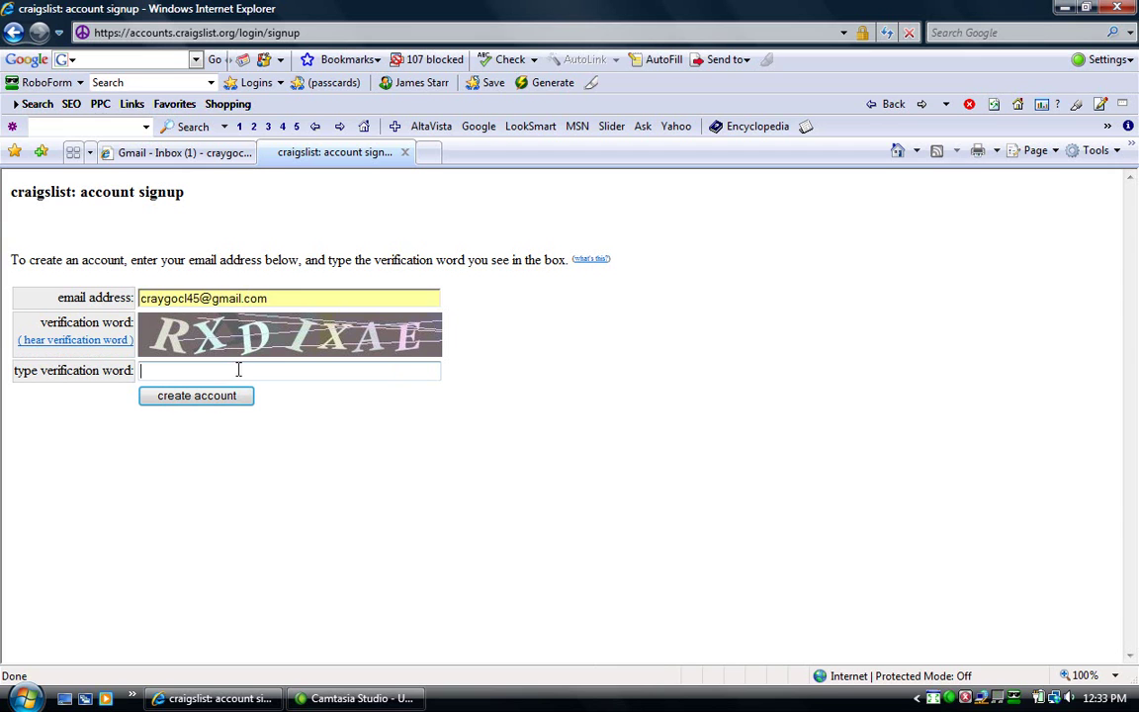
pyautogui.write('xdixae')
pyautogui.click(241, 400)
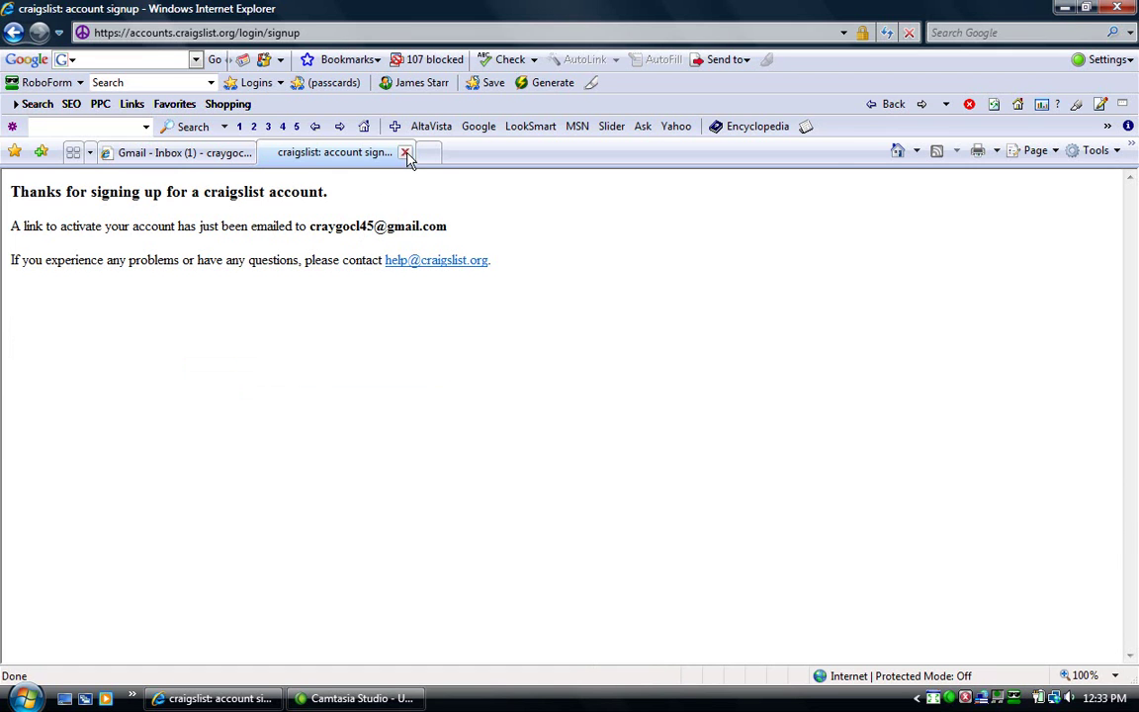
# - Close the craigslist tab, refresh the inbox, and open the New Craigslist Account email
pyautogui.click(404, 152)
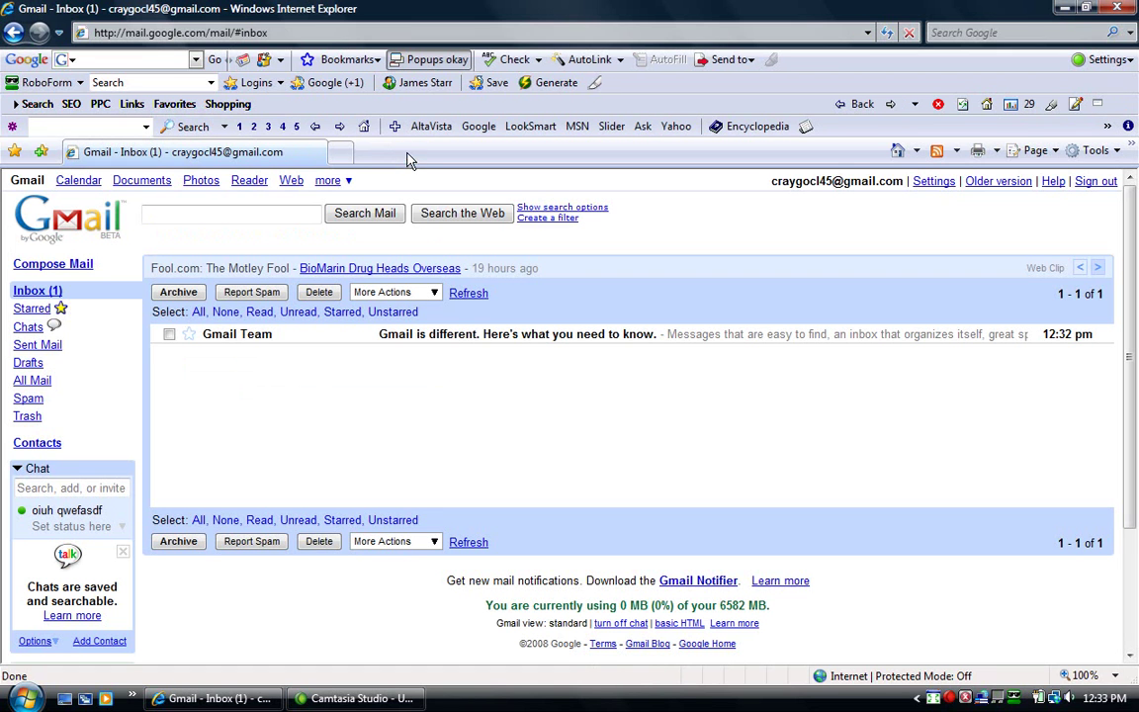
pyautogui.click(42, 292)
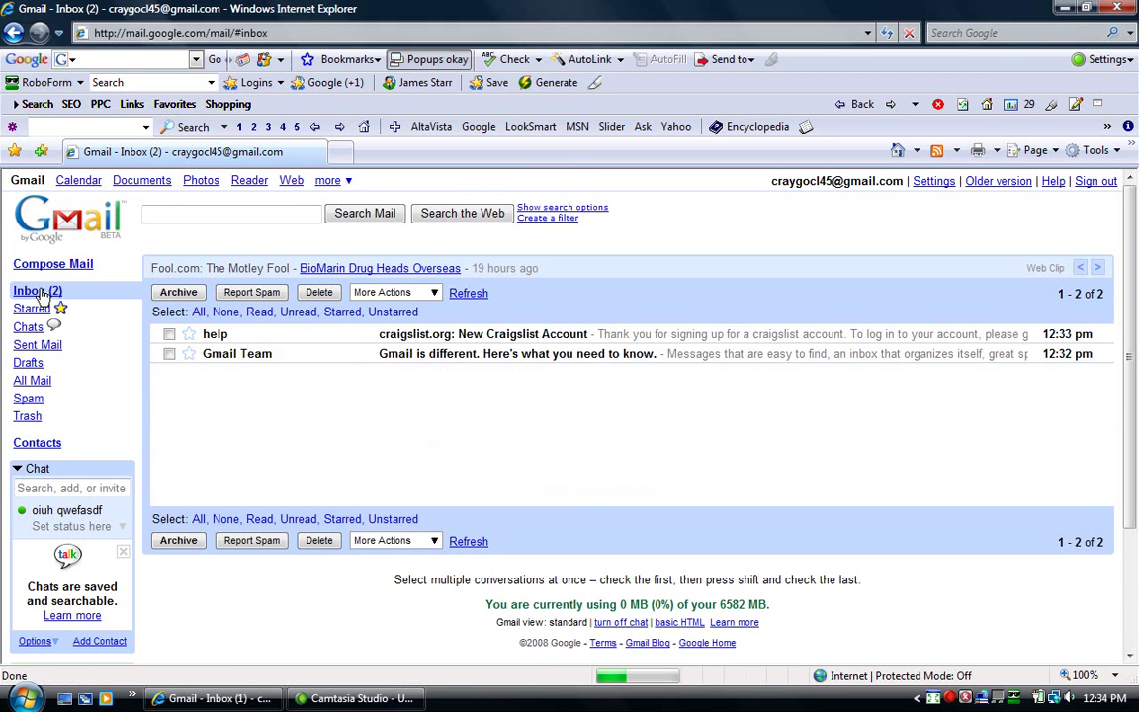
pyautogui.click(489, 338)
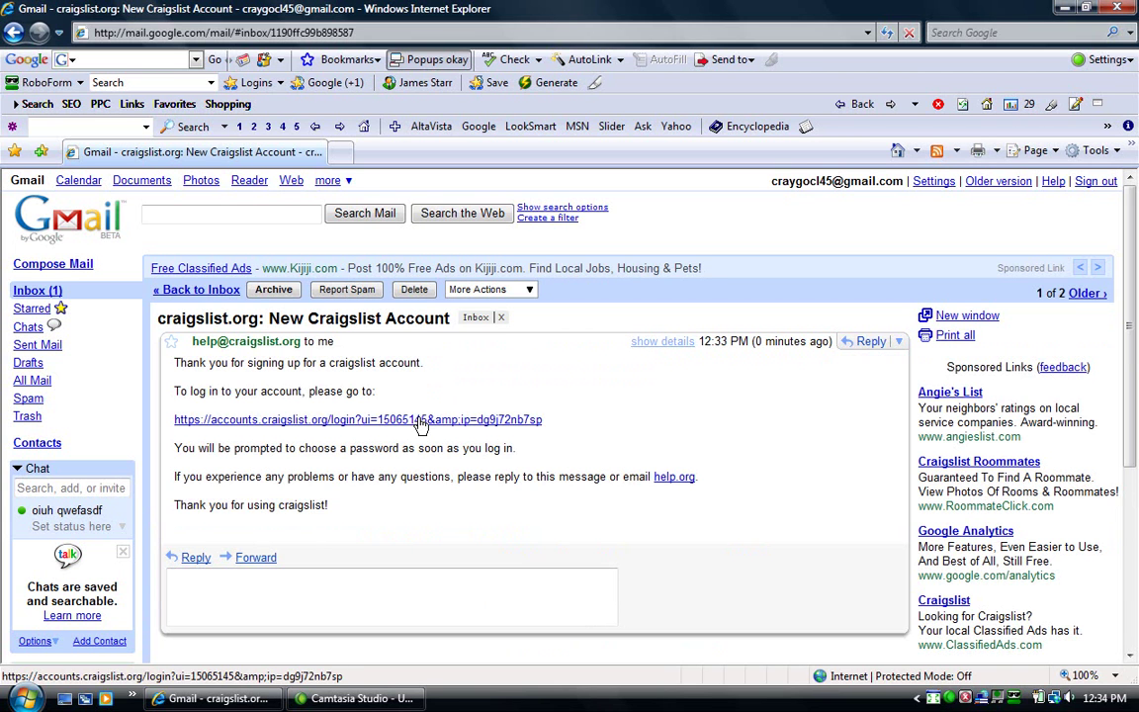
# - Follow the email's login link, autofill a new password with RoboForm, and log in
pyautogui.click(422, 419)
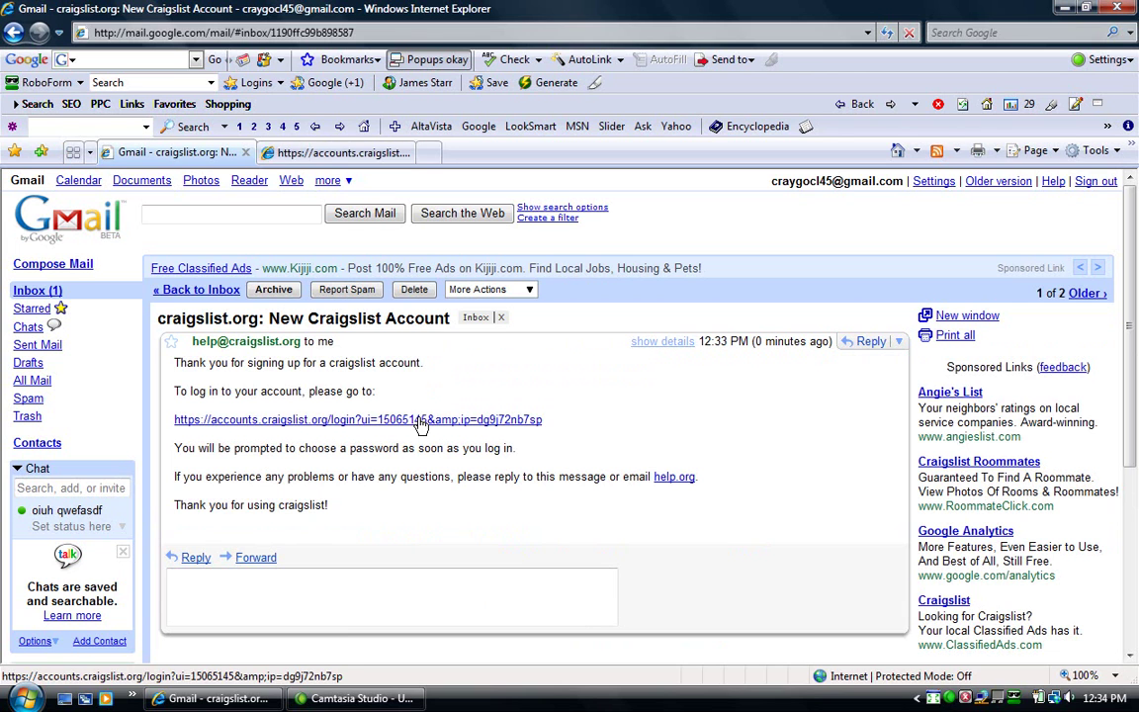
pyautogui.click(394, 153)
pyautogui.click(421, 83)
pyautogui.click(265, 314)
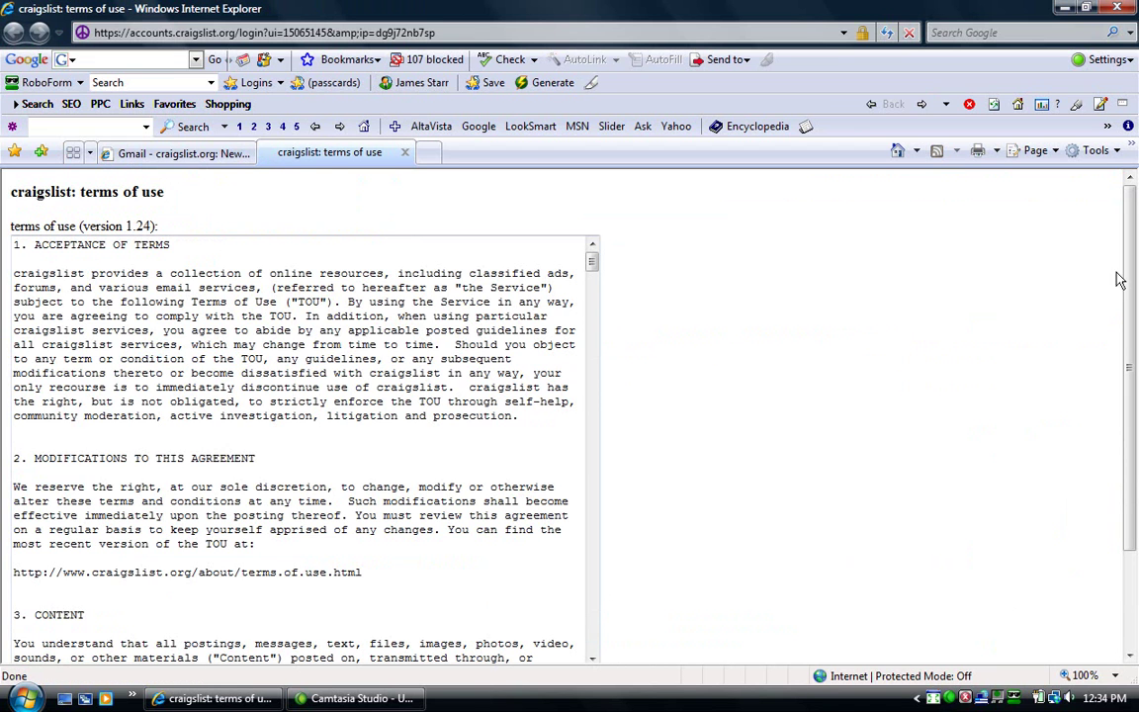
# - Accept the craigslist terms of use and close the Gmail tab
pyautogui.scroll(-3, 1127, 282)
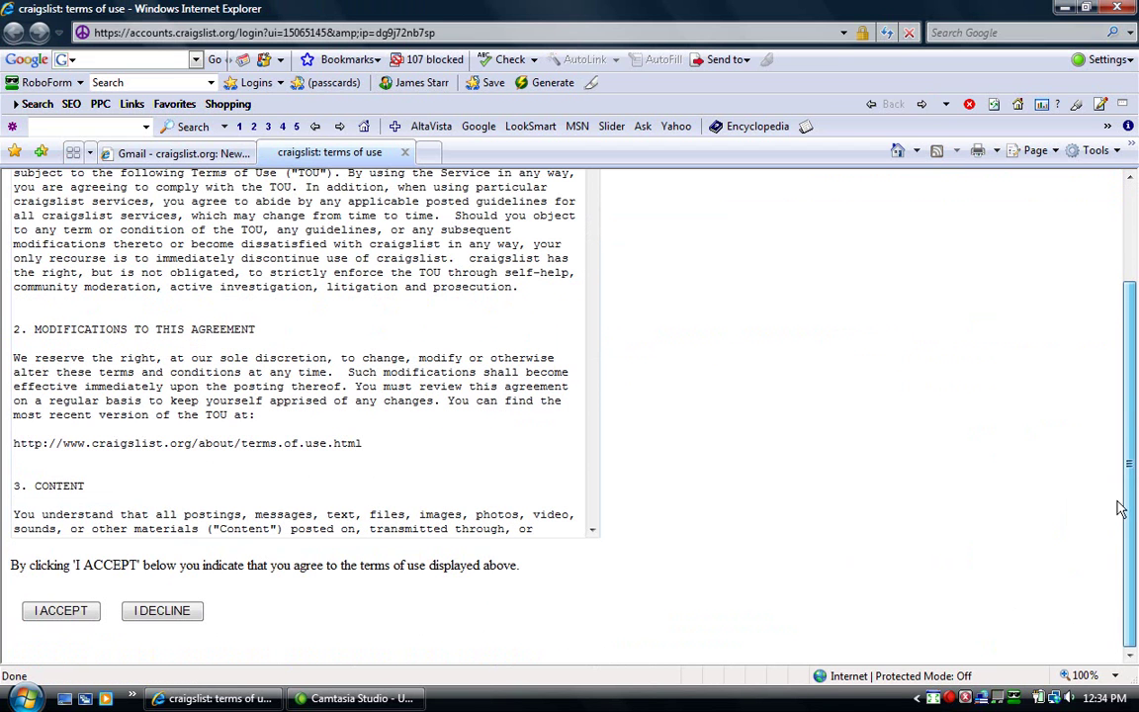
pyautogui.click(73, 615)
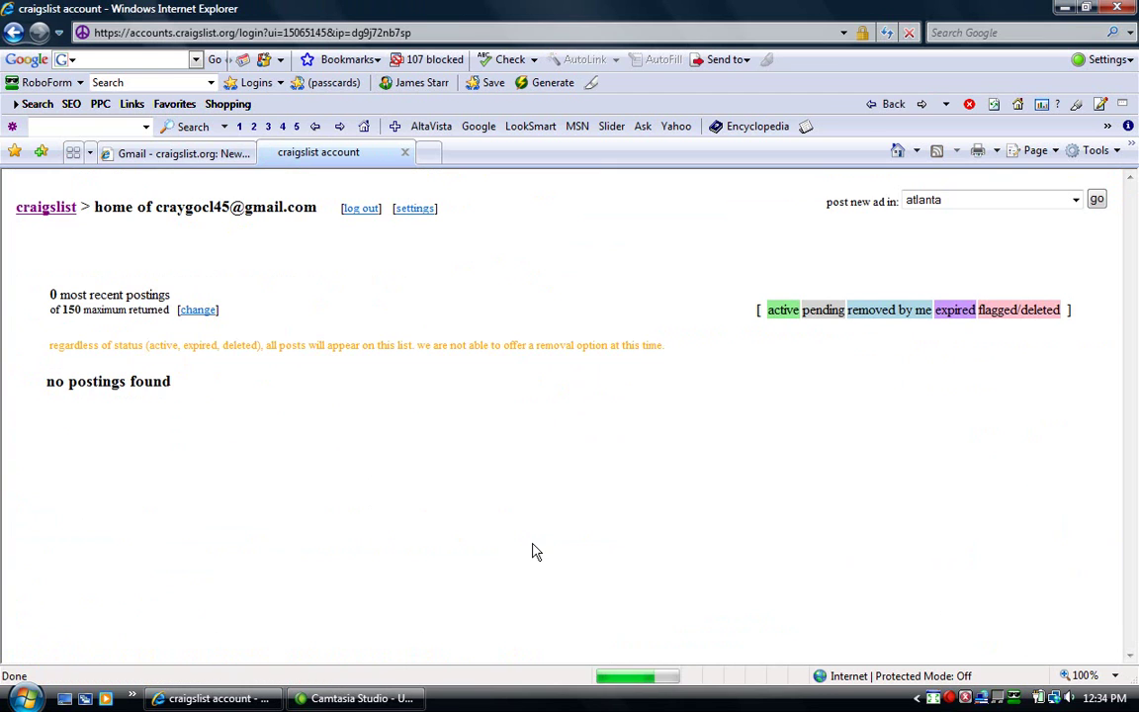
pyautogui.click(205, 161)
pyautogui.click(282, 156)
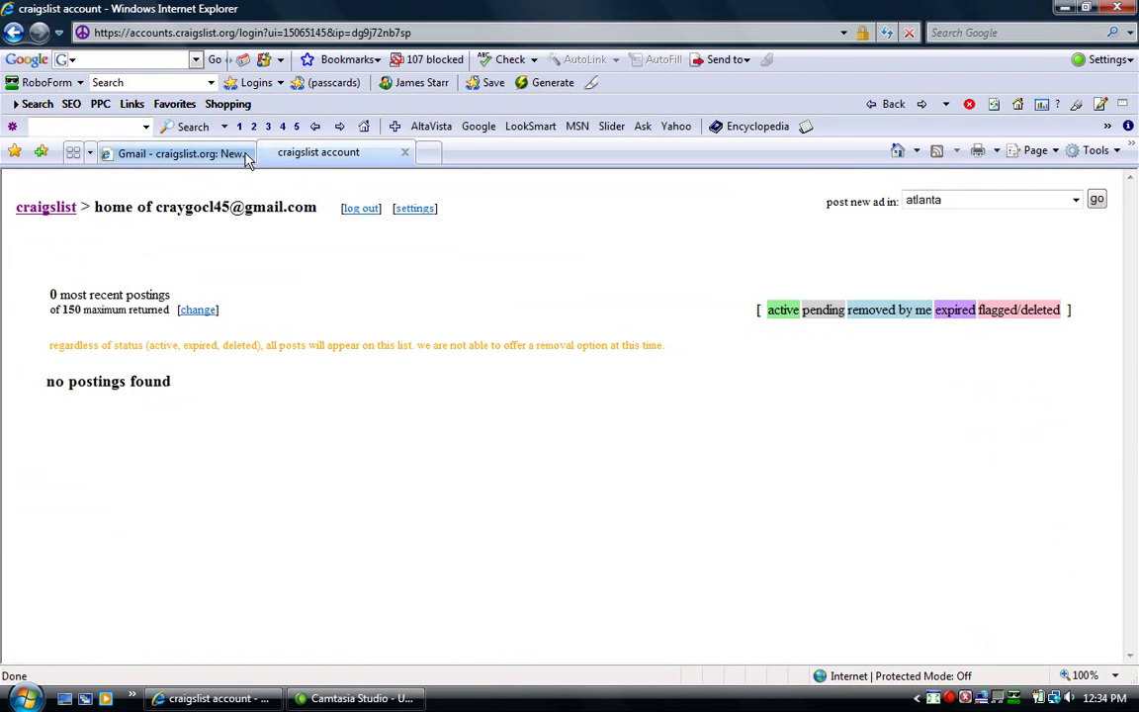
pyautogui.click(247, 158)
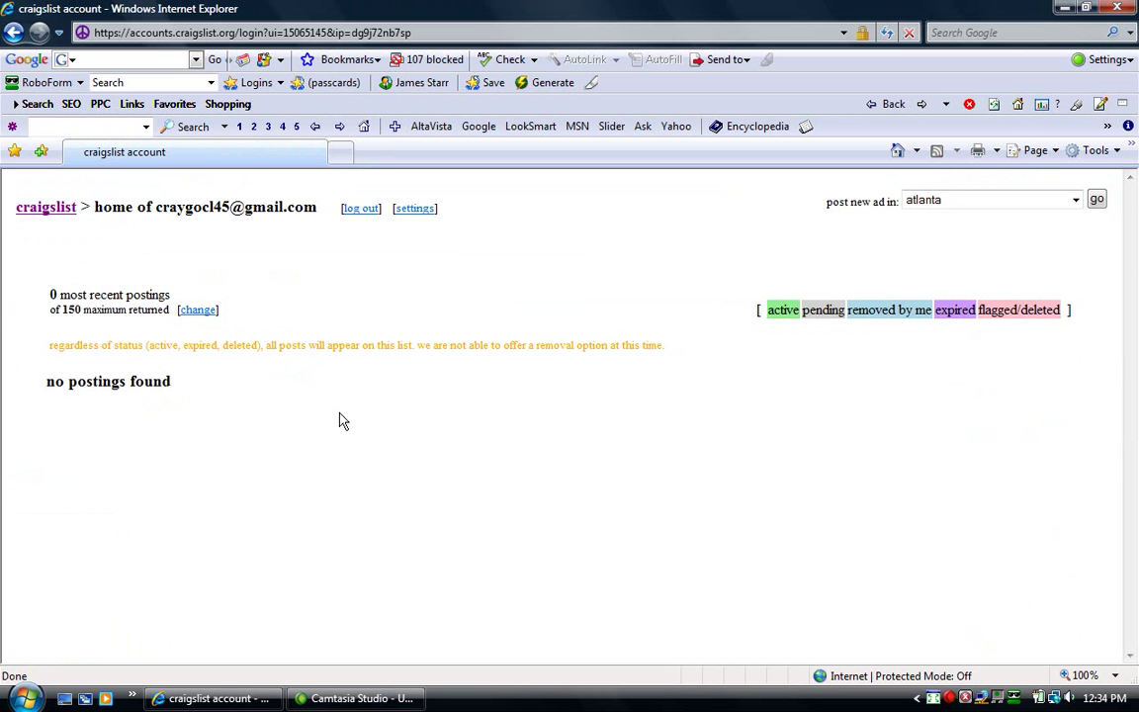
# - Launch Craygo from the desktop, agree to its user agreement, and bring it in front of the browser
pyautogui.click(1060, 11)
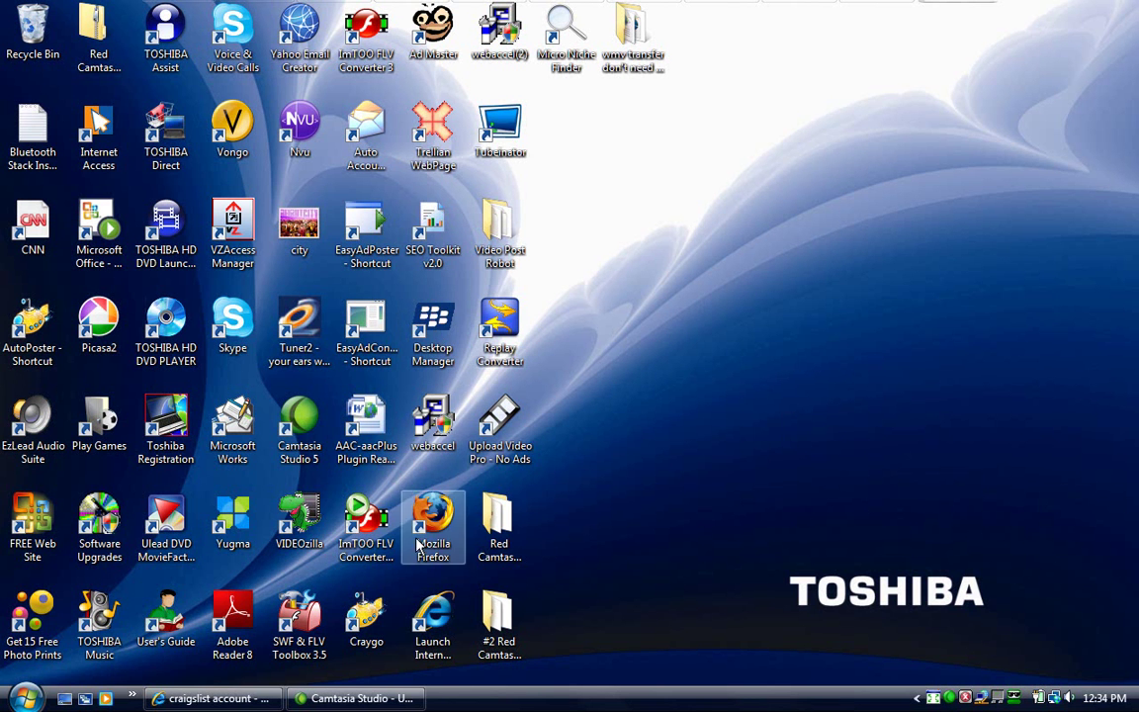
pyautogui.doubleClick(374, 614)
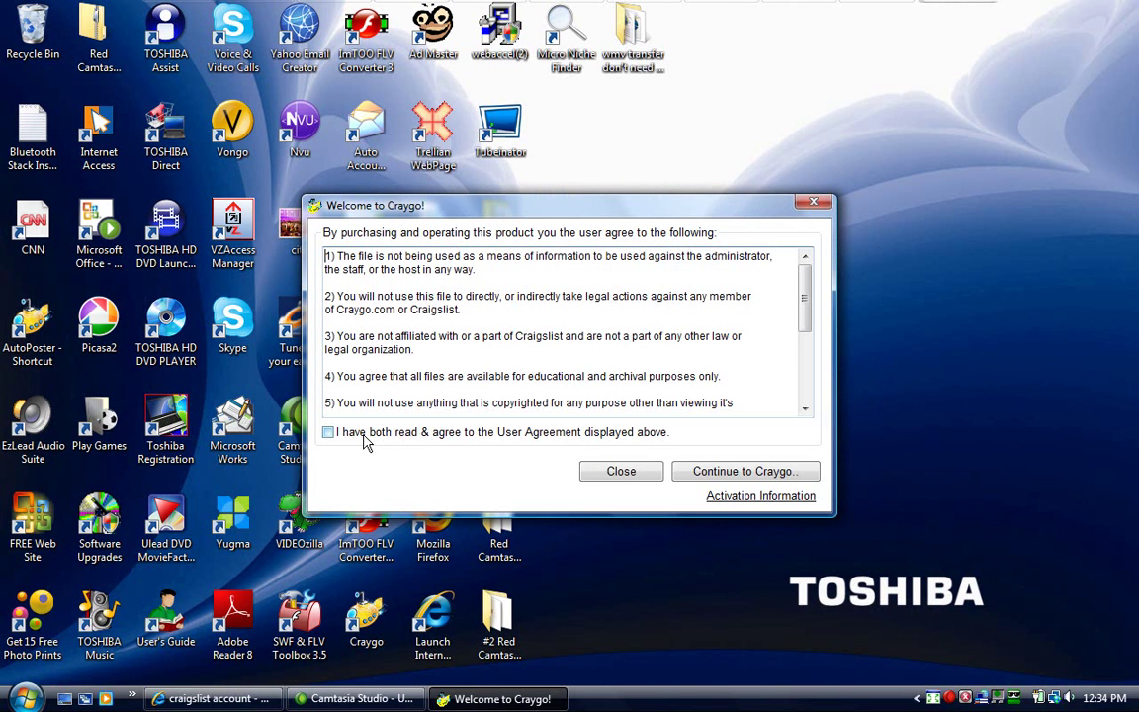
pyautogui.click(328, 432)
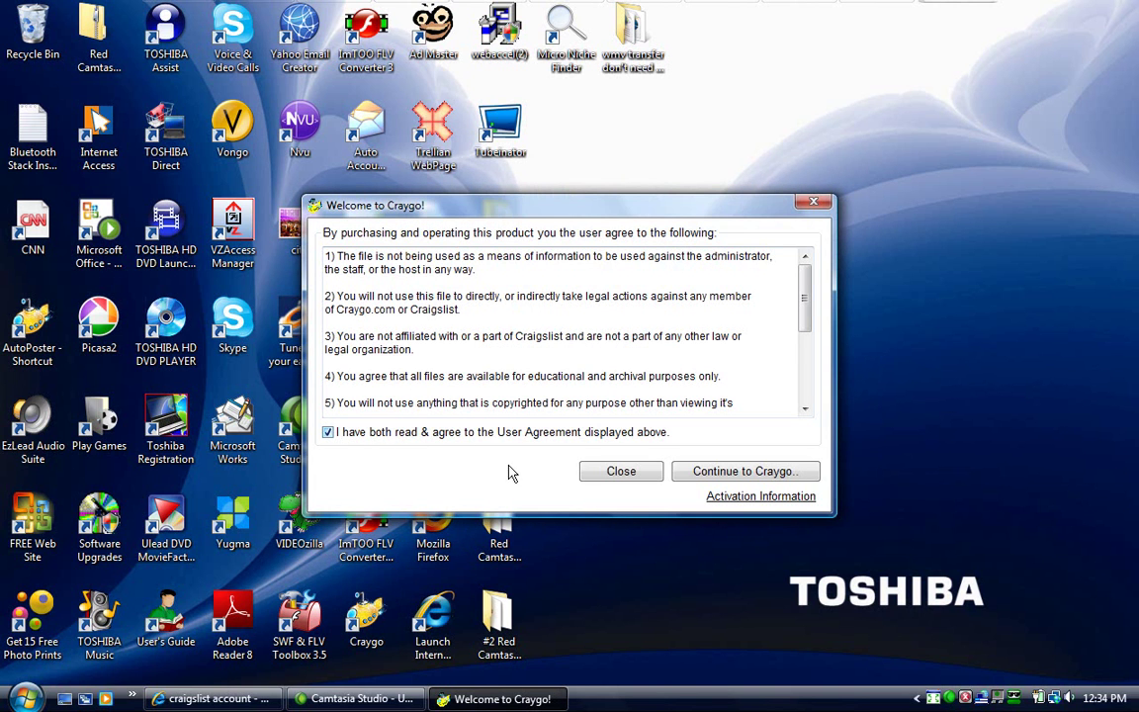
pyautogui.click(691, 481)
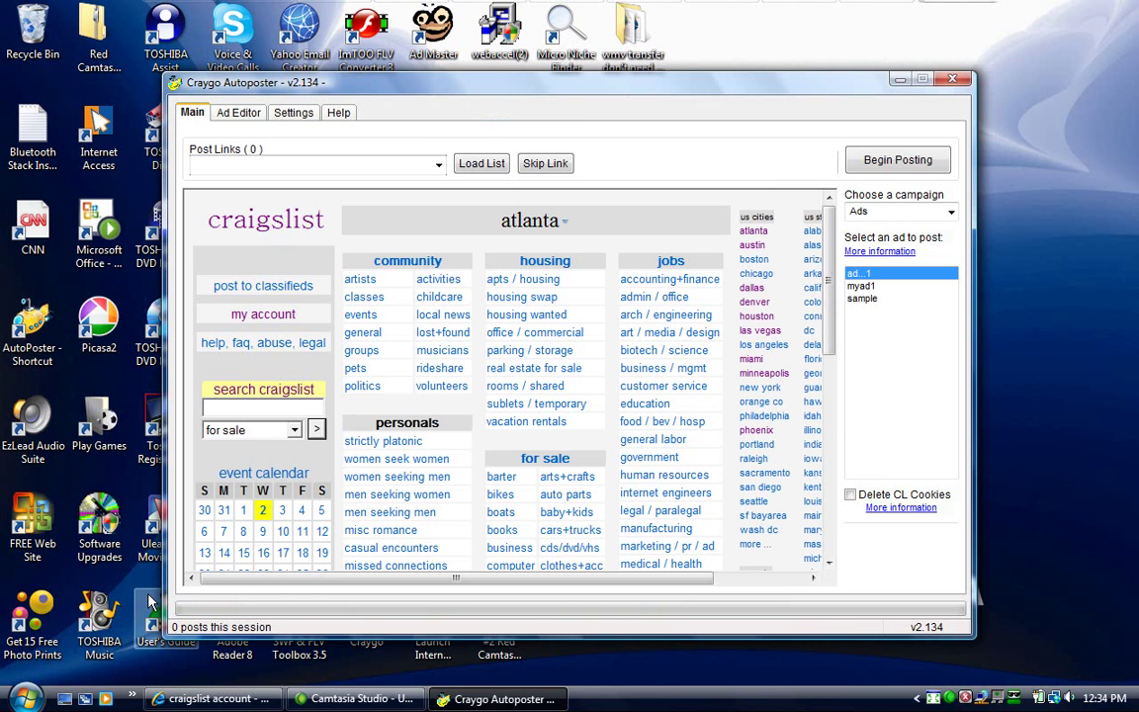
pyautogui.click(213, 699)
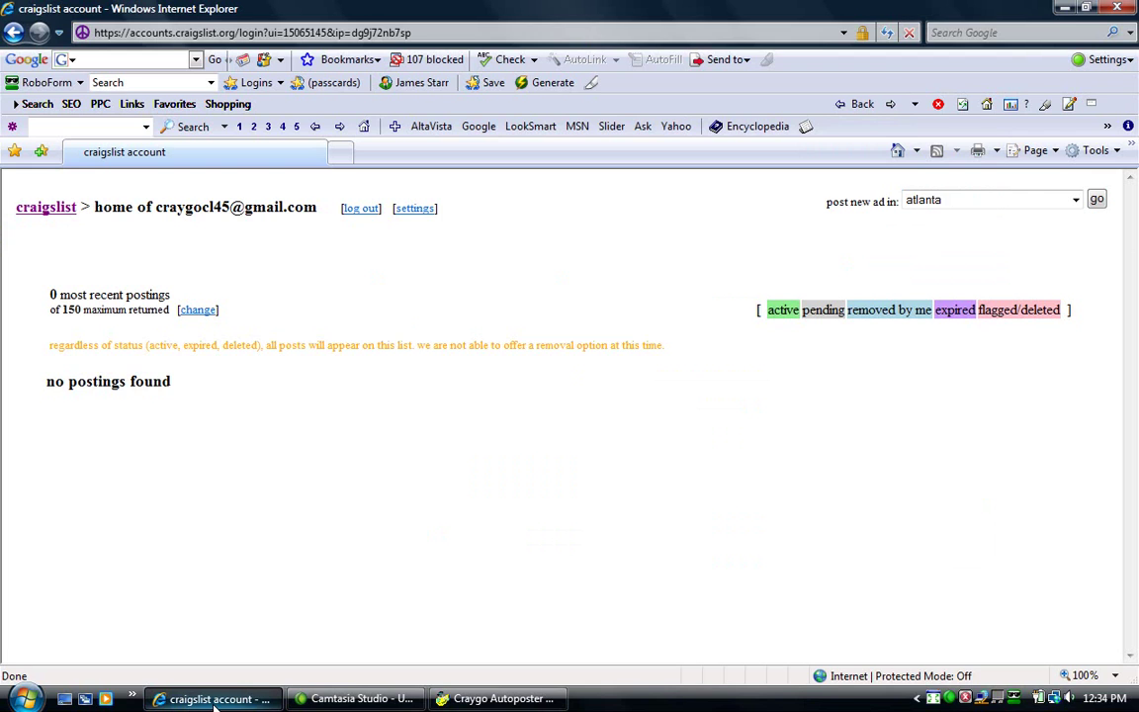
pyautogui.click(510, 699)
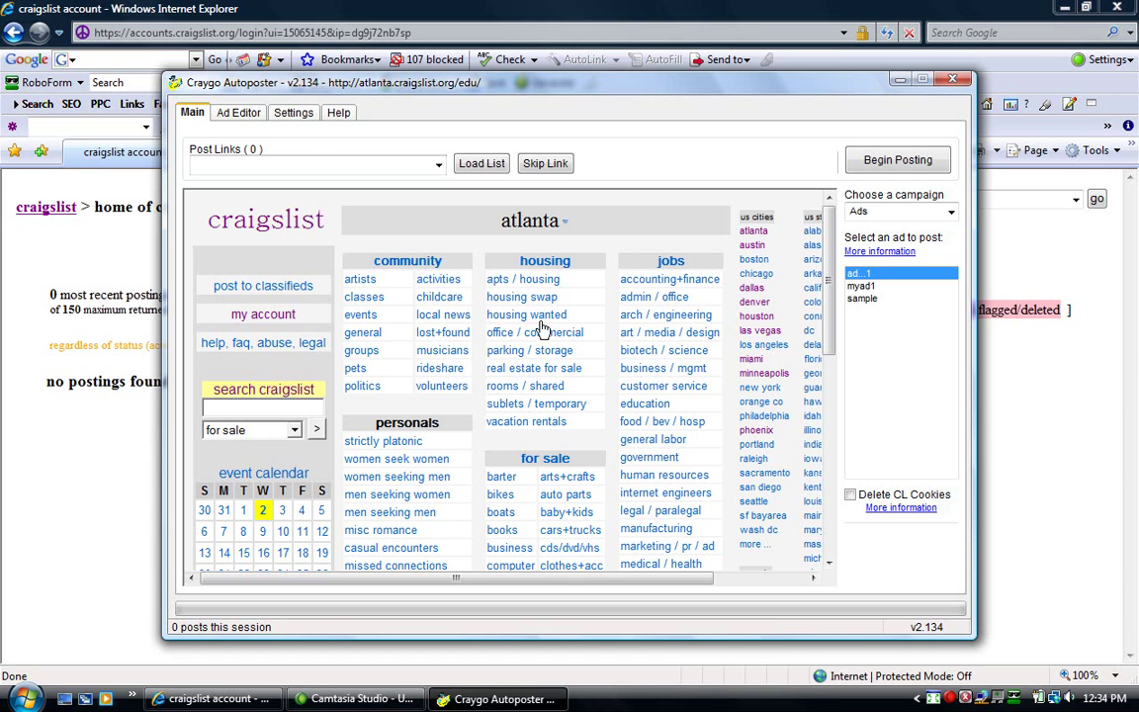
# - Load the 'Sales jobs...All Texas' list of 20 post links and switch to the Ad Editor
pyautogui.click(473, 166)
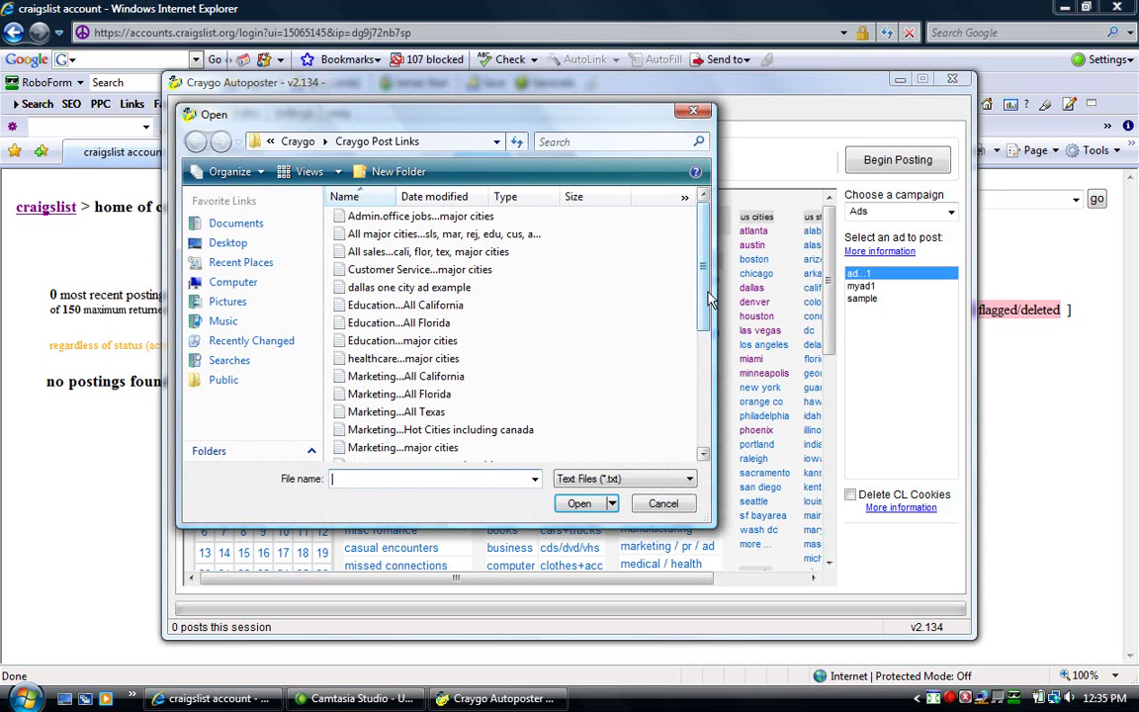
pyautogui.click(701, 420)
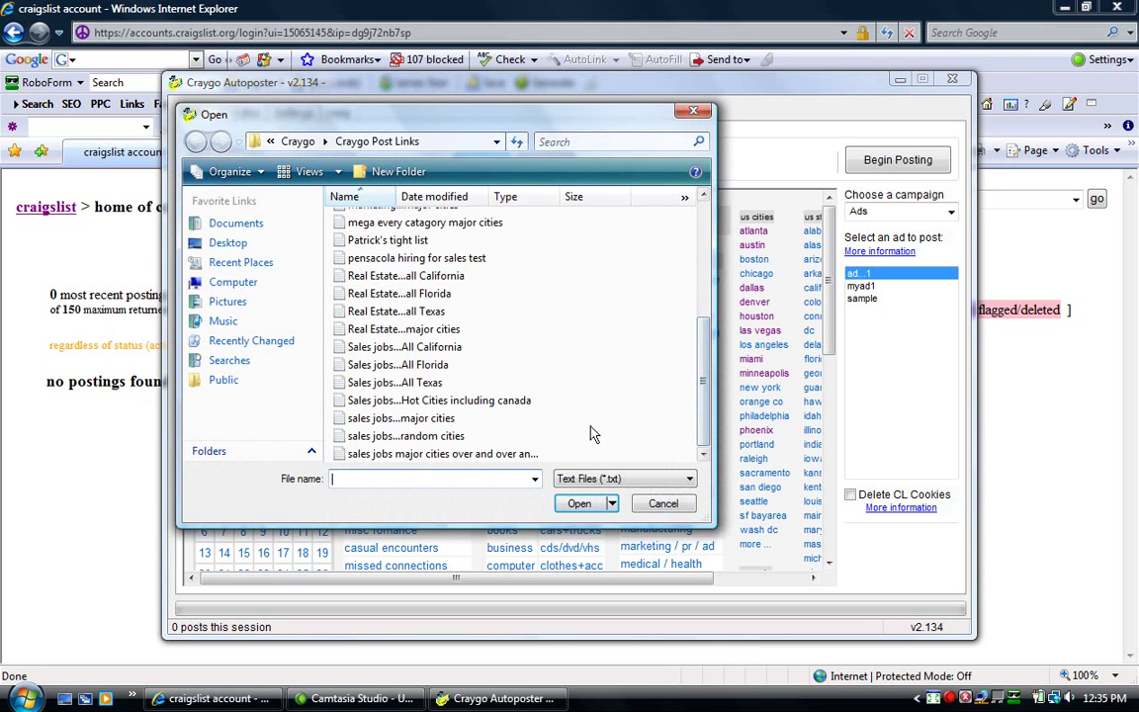
pyautogui.doubleClick(457, 388)
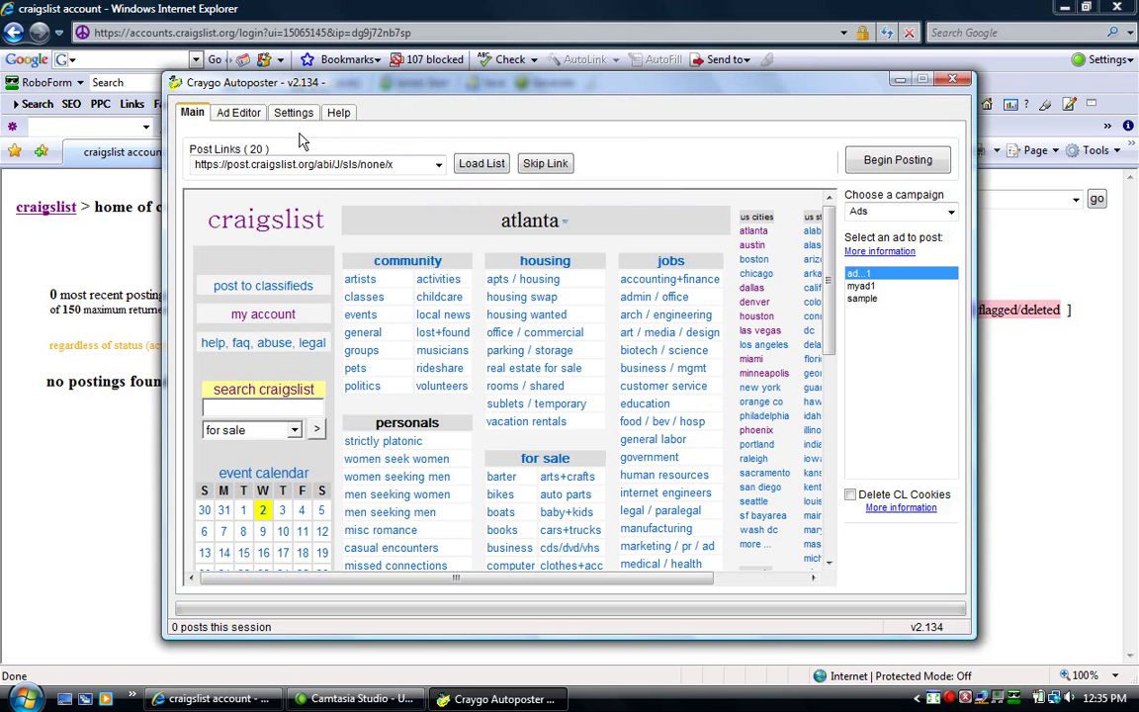
pyautogui.click(237, 114)
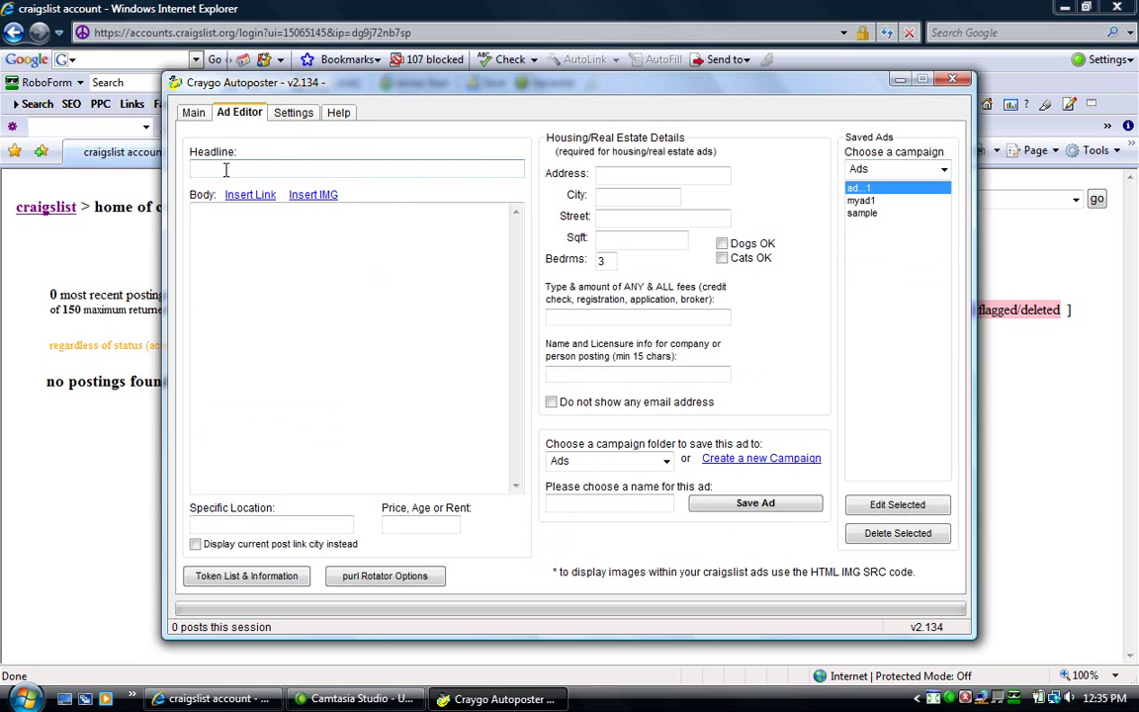
# - Type the body lines 'ad body...', 'link' and '<br><br>', correcting the mistyped link line
pyautogui.click(236, 251)
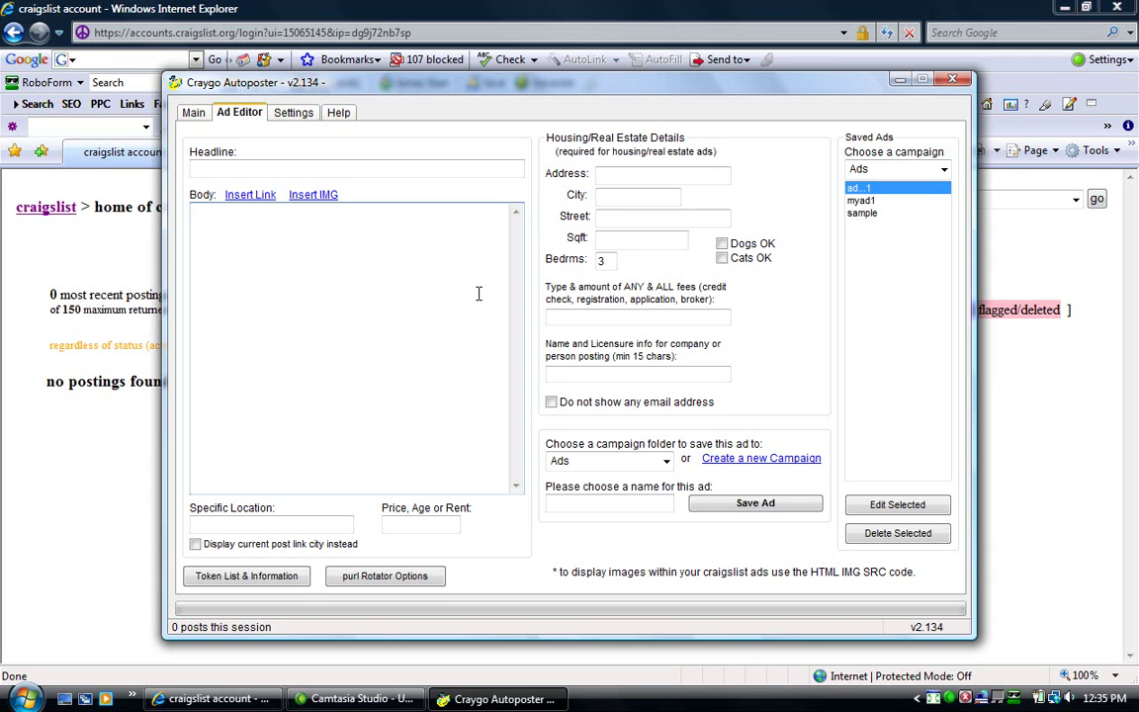
pyautogui.write('ad body')
pyautogui.press('Return')
pyautogui.press('Return')
pyautogui.write('link')
pyautogui.press('BackSpace')
pyautogui.press('BackSpace')
pyautogui.press('BackSpace')
pyautogui.press('BackSpace')
pyautogui.press('Up')
pyautogui.press('Up')
pyautogui.write('link')
pyautogui.press('Return')
pyautogui.press('Return')
pyautogui.press('Return')
pyautogui.press('Return')
pyautogui.write('<br>')
pyautogui.write('<br>')
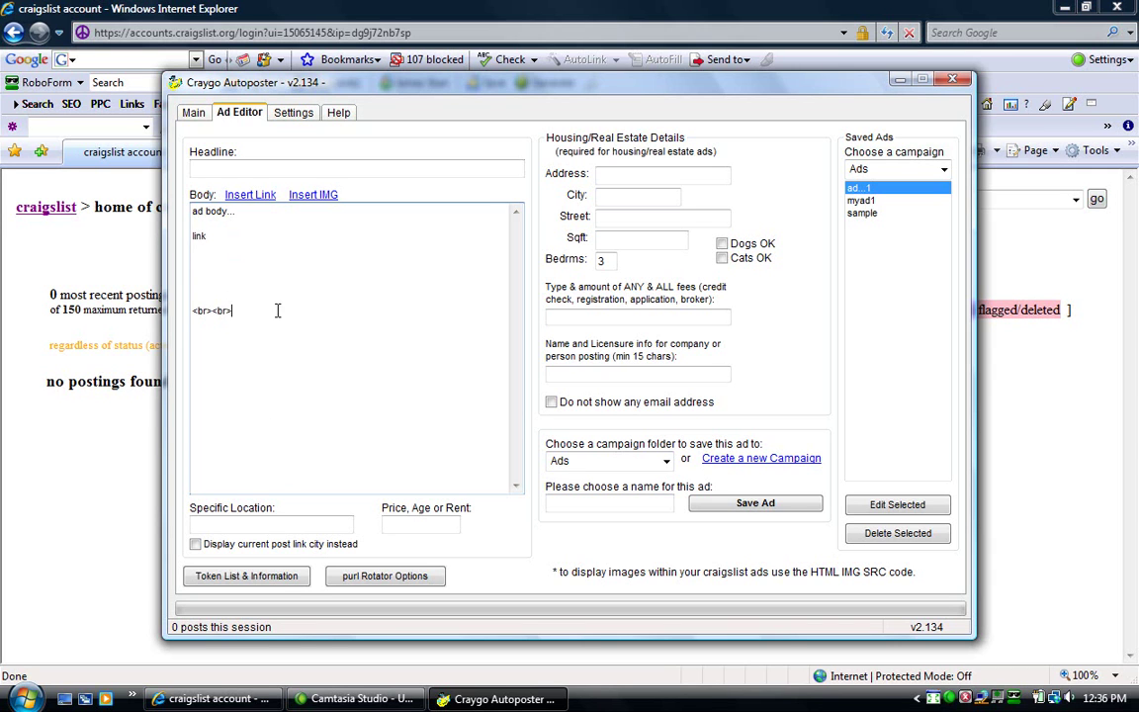
# - Copy the <br><br> line and paste it until three lines fill, then add a 'hidden text' line
pyautogui.moveTo(231, 310); pyautogui.dragTo(196, 313)
pyautogui.hotkey('ctrl', 'c')
pyautogui.click(270, 314)
pyautogui.hotkey('ctrl', 'v')
pyautogui.hotkey('ctrl', 'v')
pyautogui.hotkey('ctrl', 'v')
pyautogui.hotkey('ctrl', 'v')
pyautogui.hotkey('ctrl', 'v')
pyautogui.hotkey('ctrl', 'v')
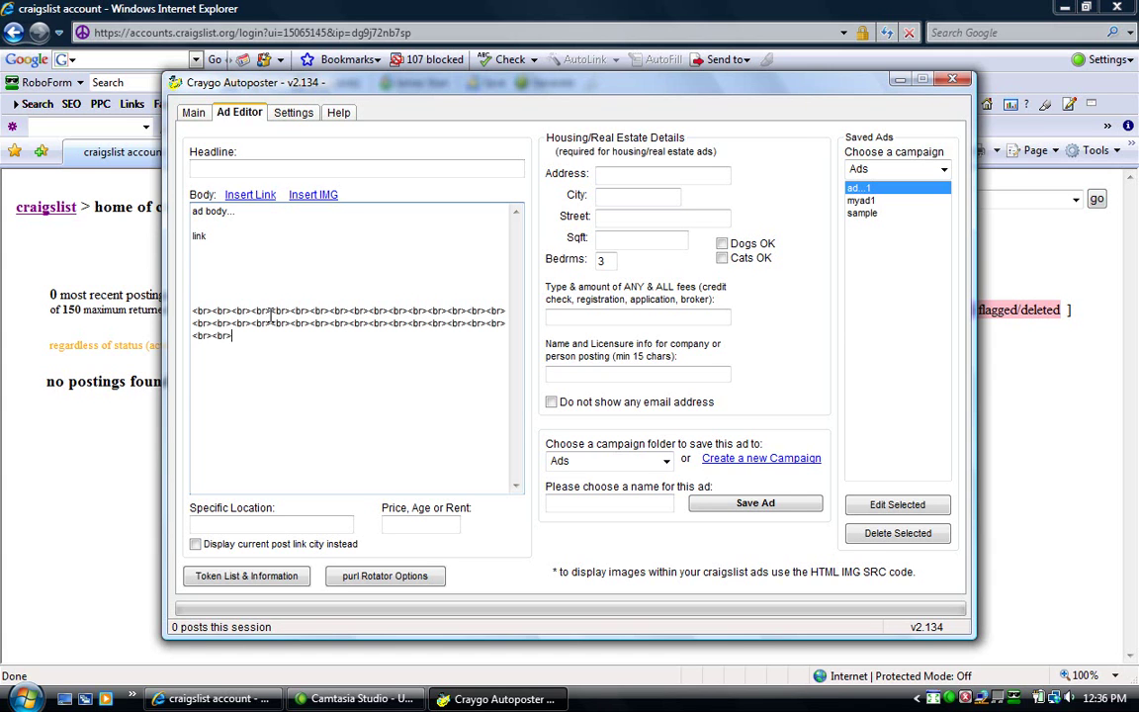
pyautogui.hotkey('ctrl', 'v')
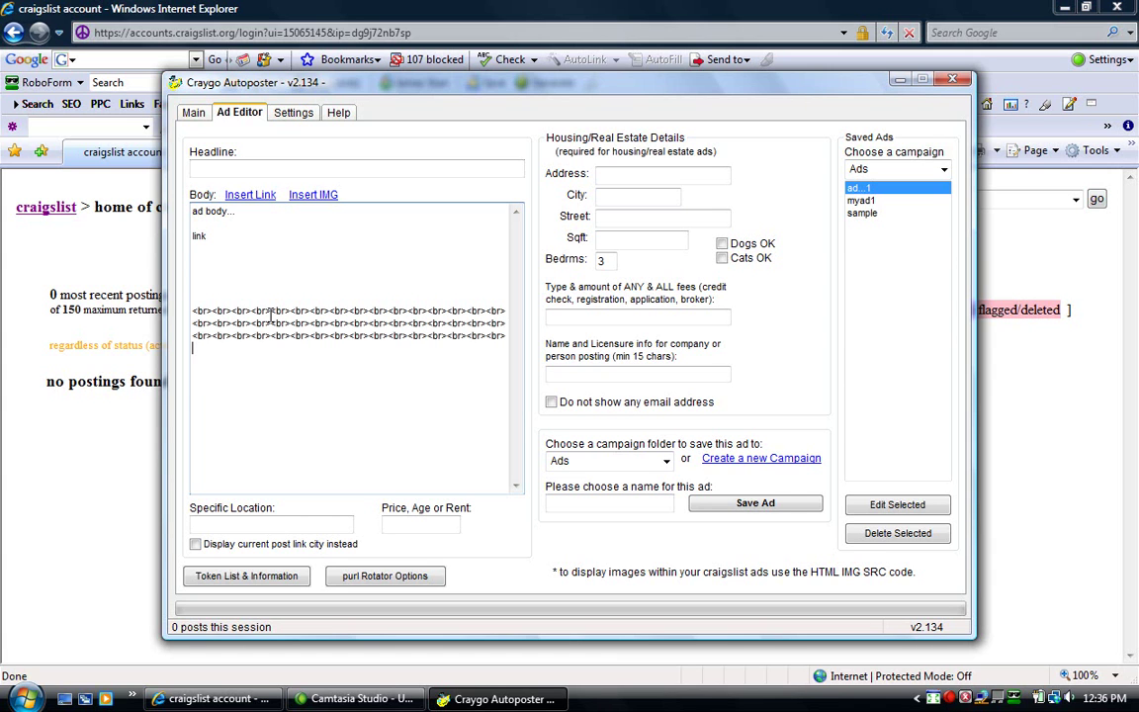
pyautogui.press('Return')
pyautogui.press('Return')
pyautogui.write('hidden text')
pyautogui.press('Return')
pyautogui.press('Return')
pyautogui.click(361, 169)
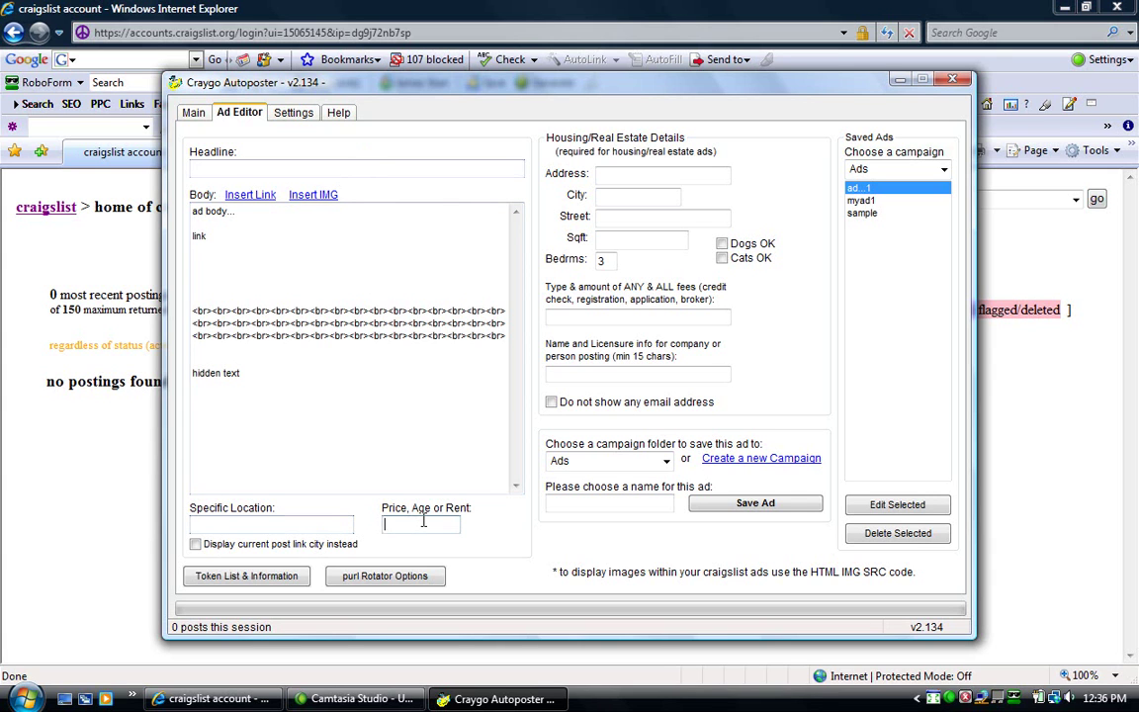
# - Tick 'Do not show any email address' and select the CL1...3.25 campaign folder
pyautogui.click(555, 405)
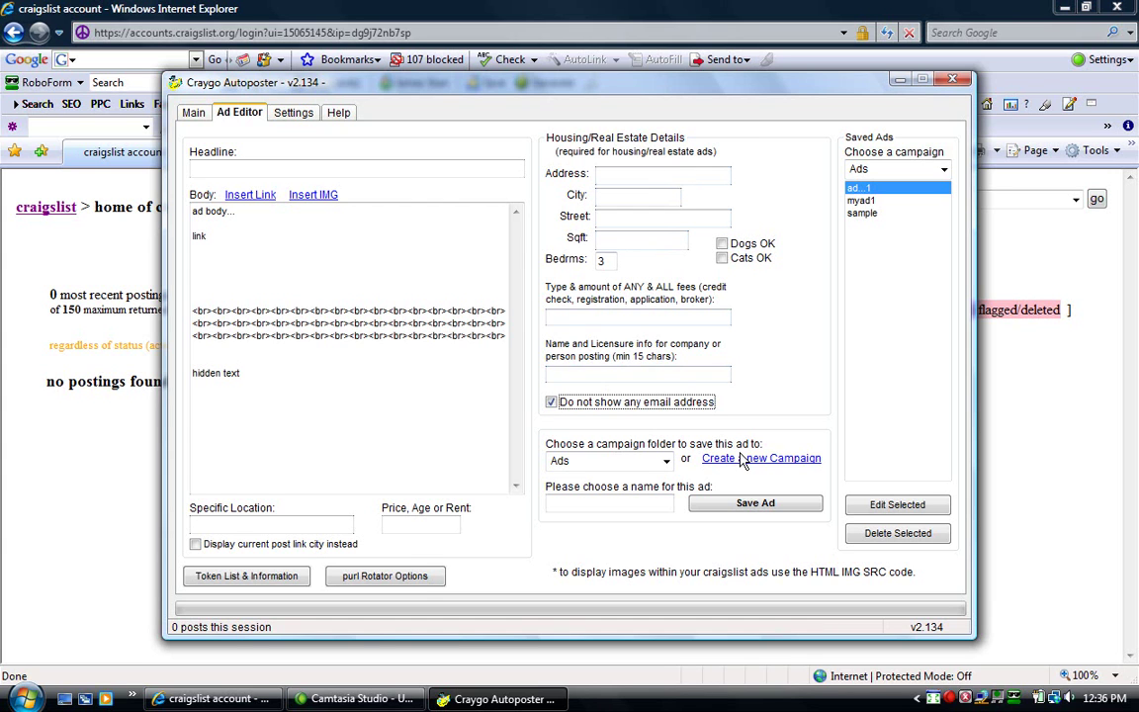
pyautogui.click(668, 462)
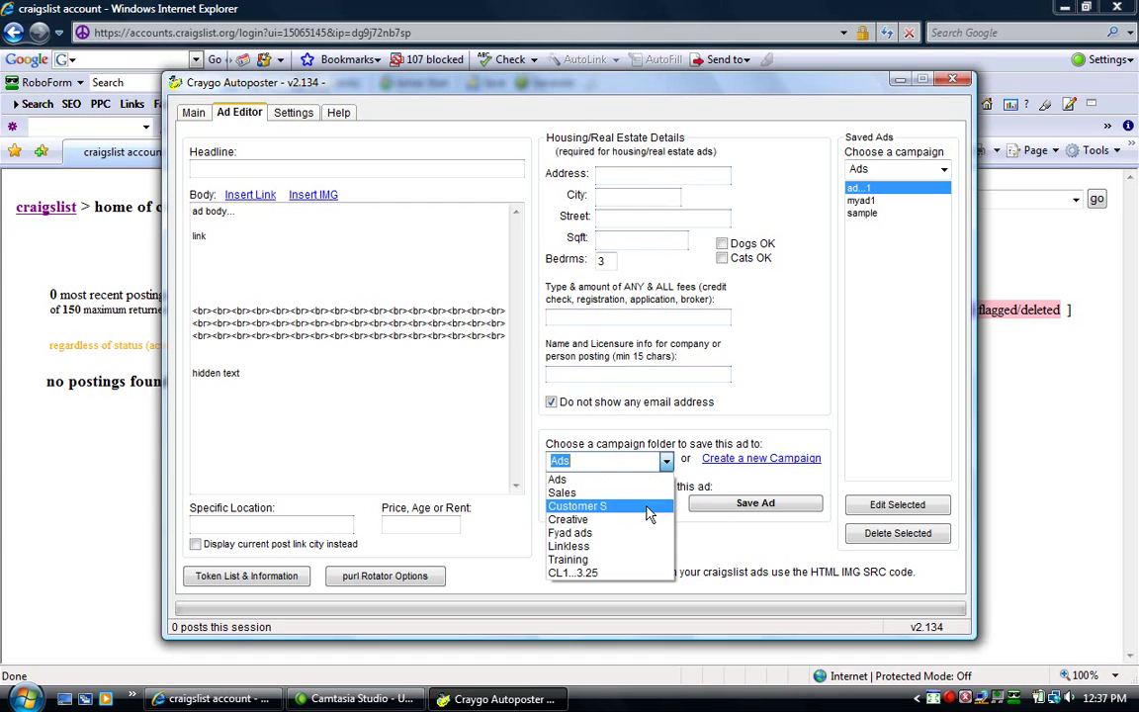
pyautogui.click(612, 574)
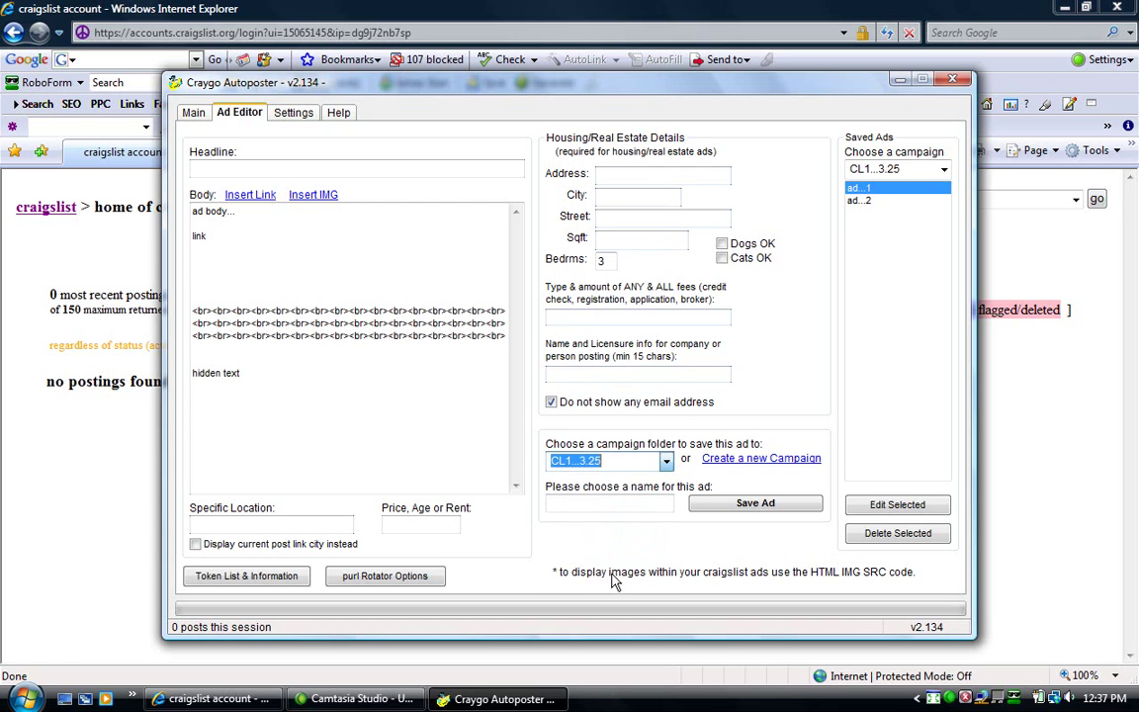
pyautogui.click(643, 504)
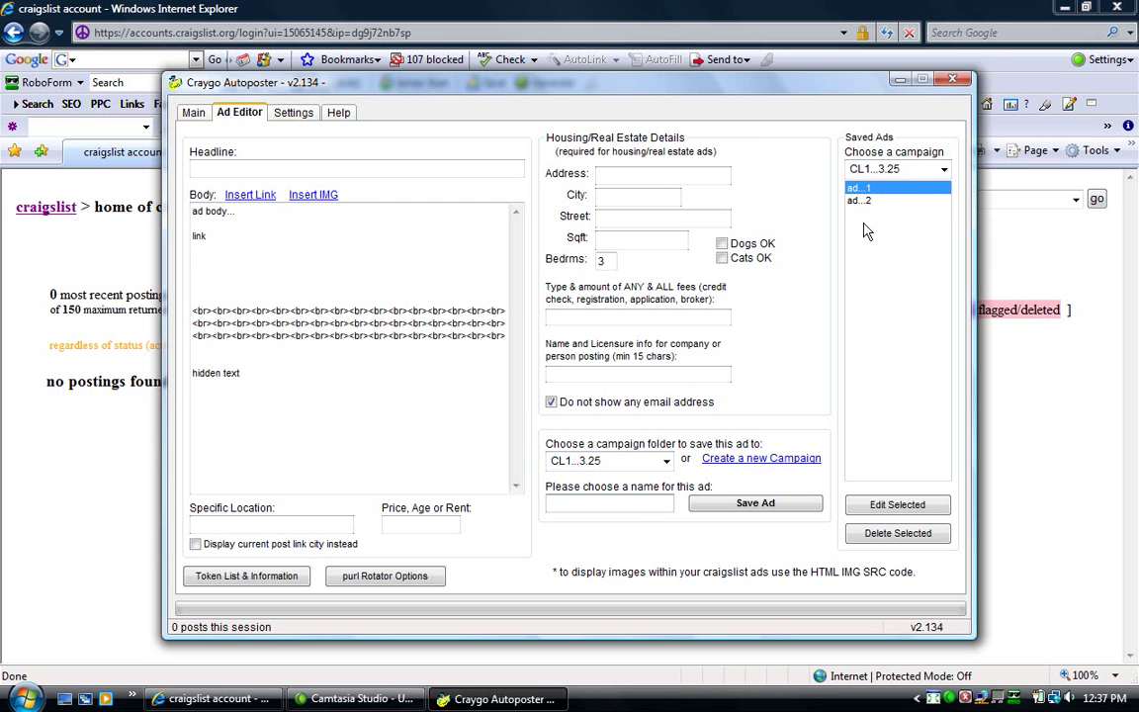
pyautogui.moveTo(271, 368)
pyautogui.mouseDown()
pyautogui.moveTo(202, 332)
pyautogui.moveTo(183, 212)
pyautogui.moveTo(218, 297)
pyautogui.mouseUp()
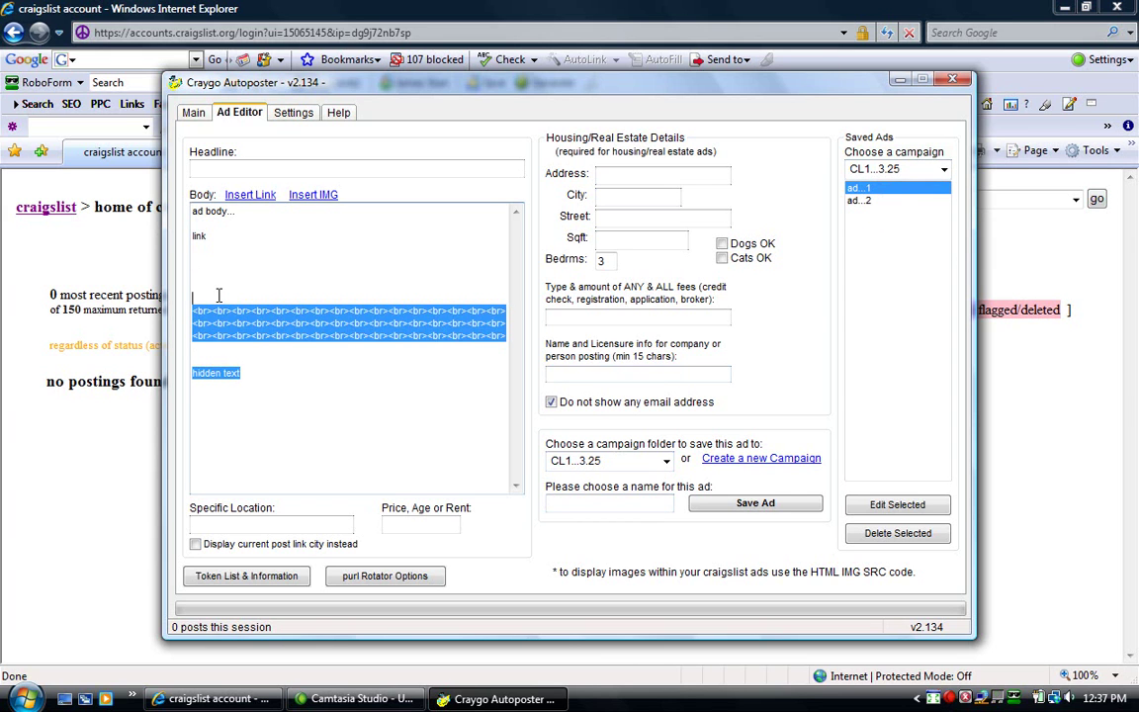
# - Enter 'subject' as the headline and save the ad under the name 'ad...3'
pyautogui.click(316, 165)
pyautogui.write('subject')
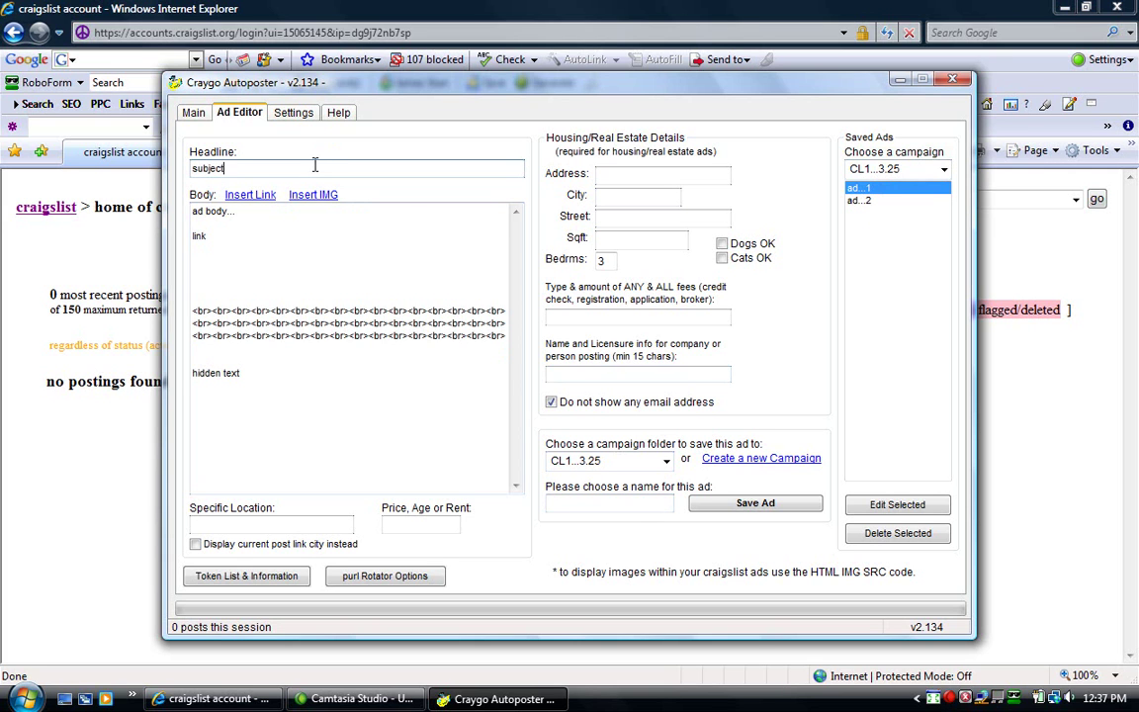
pyautogui.click(642, 505)
pyautogui.write('ad...3')
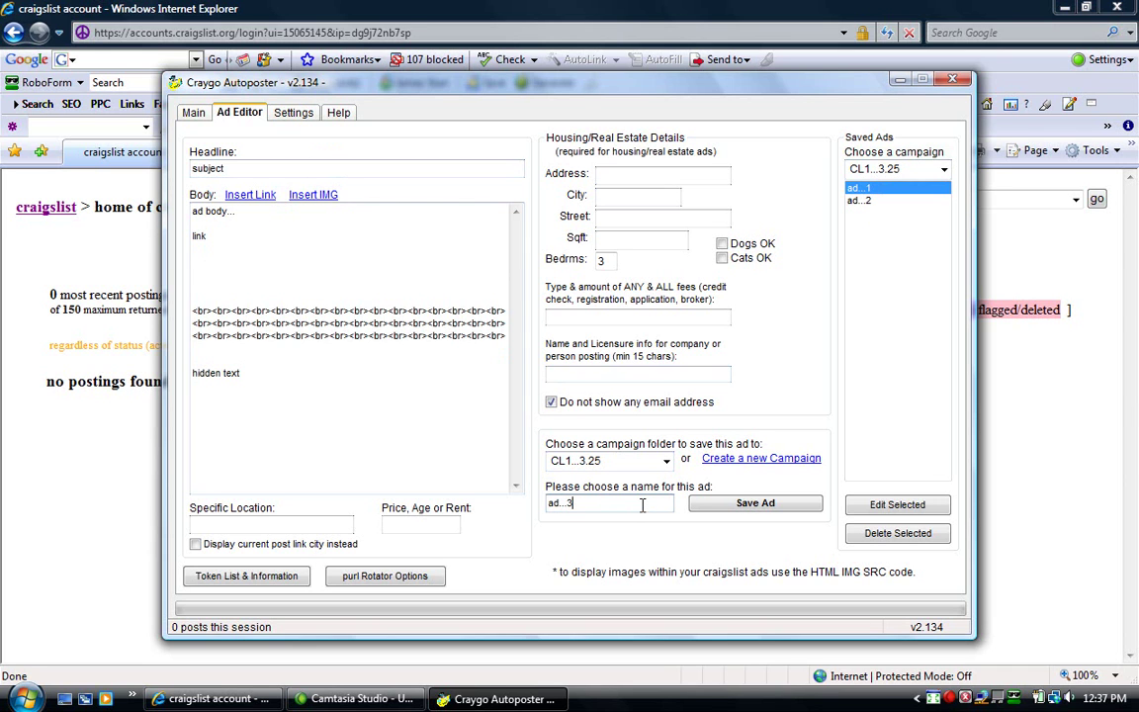
pyautogui.click(743, 504)
# - Delete ad...3 from the saved ads, leaving ad...1 and ad...2
pyautogui.click(875, 214)
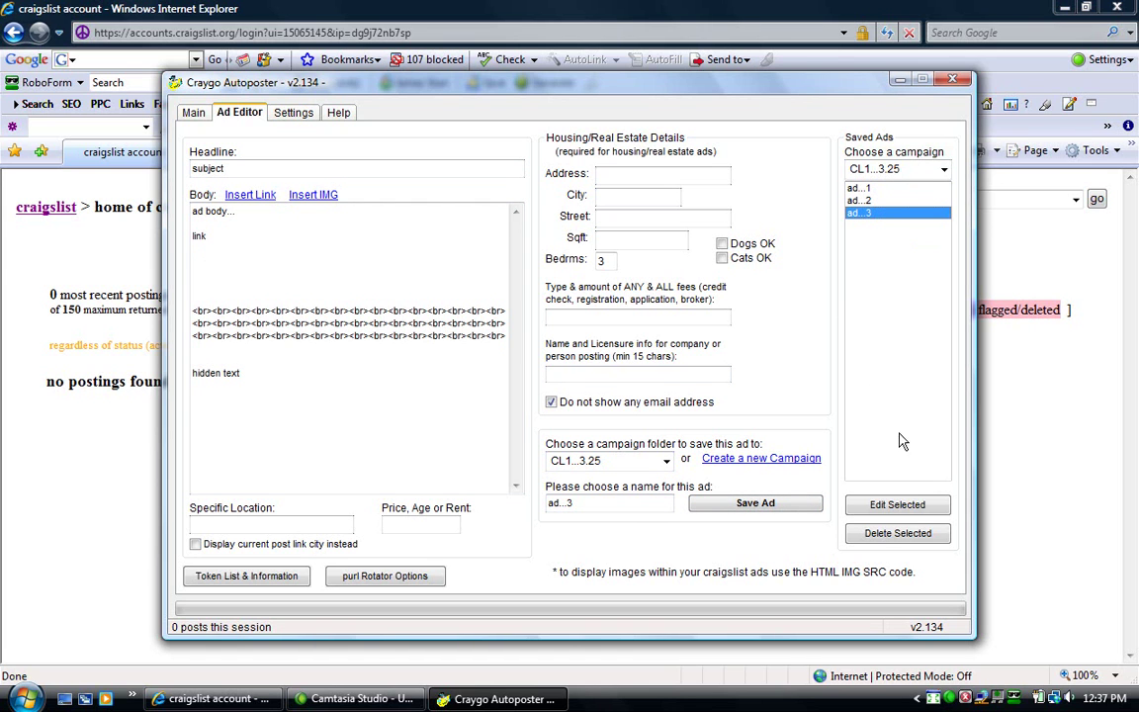
pyautogui.click(898, 504)
pyautogui.click(876, 538)
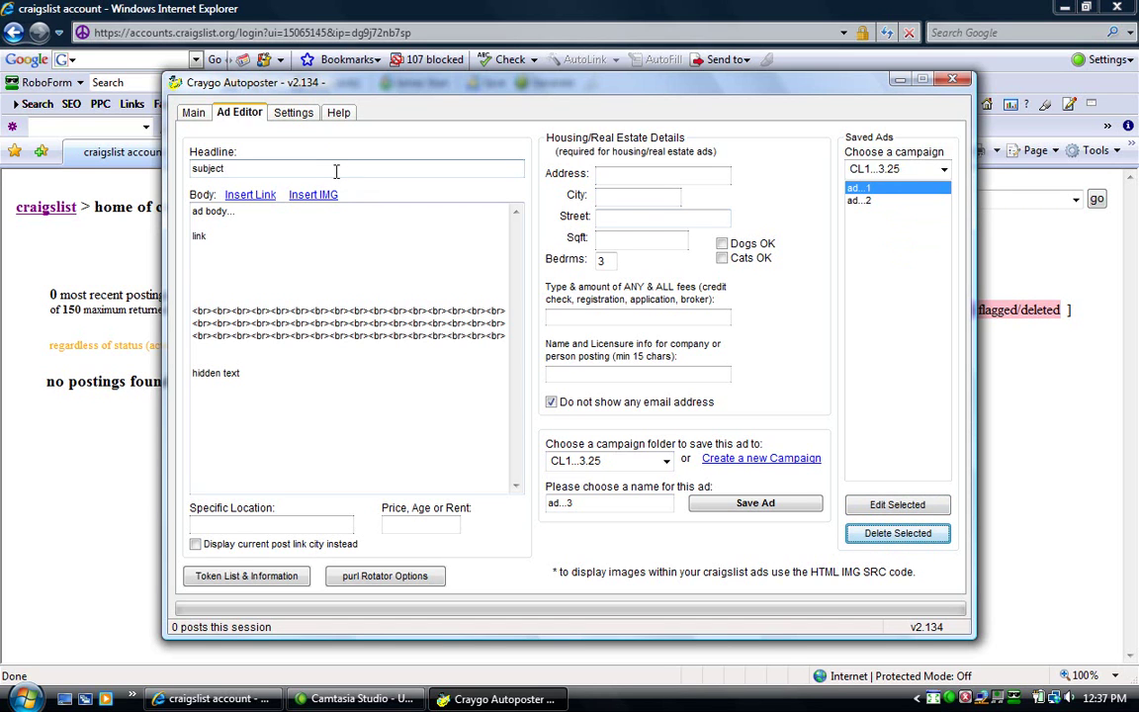
pyautogui.click(249, 196)
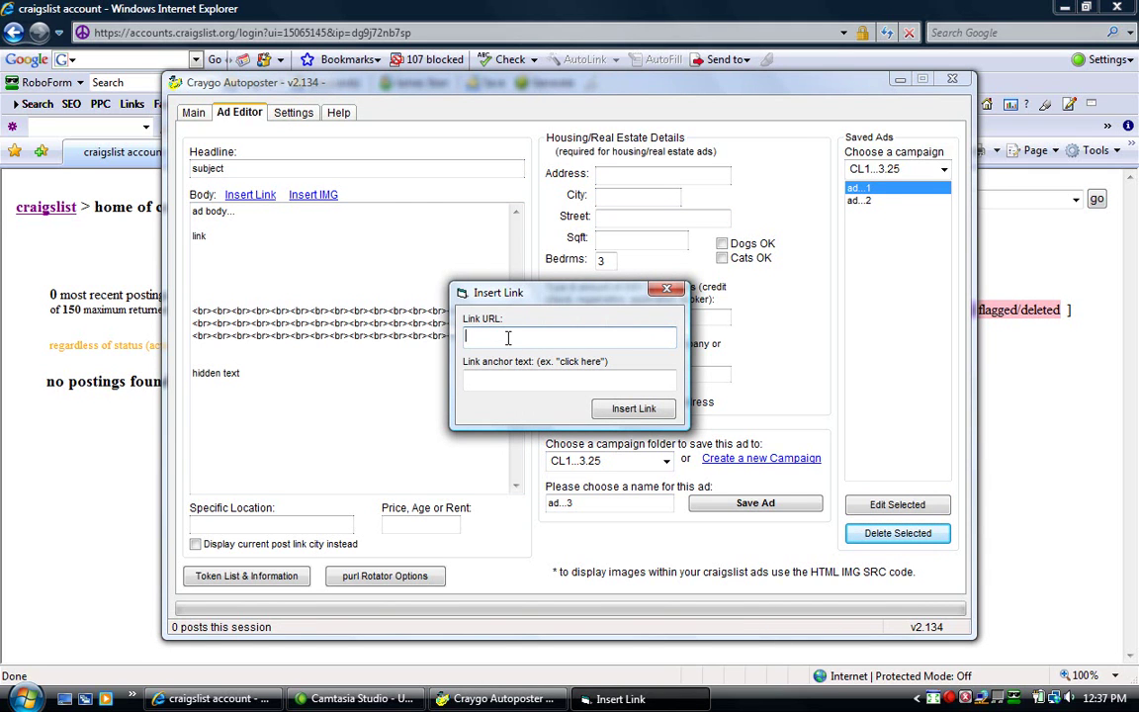
pyautogui.write('www.cra')
pyautogui.write('igslistblack')
pyautogui.write('hat.com')
pyautogui.press('Tab')
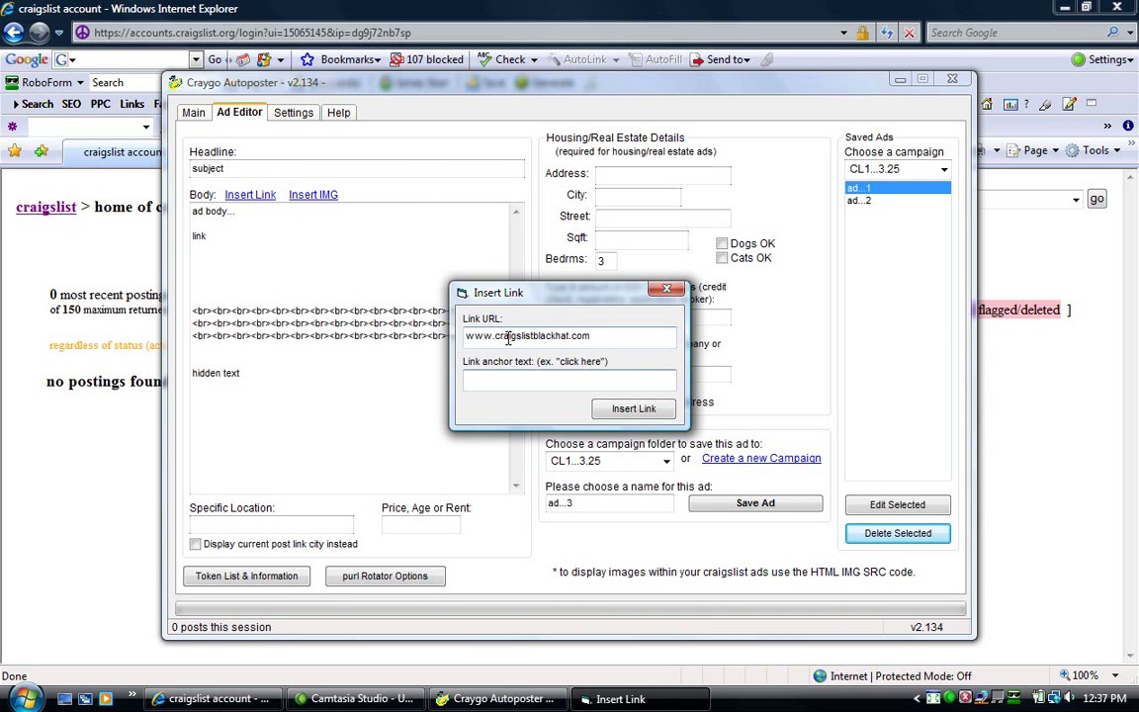
pyautogui.write('CL Black')
pyautogui.write('hat')
pyautogui.click(610, 409)
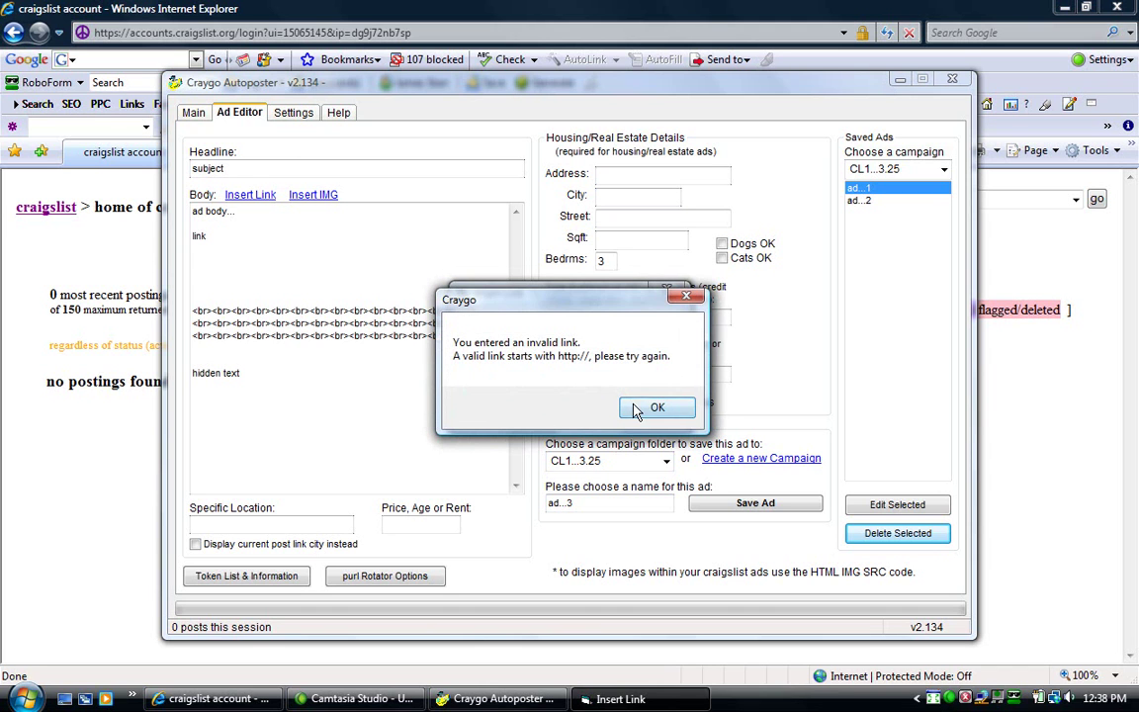
pyautogui.click(641, 407)
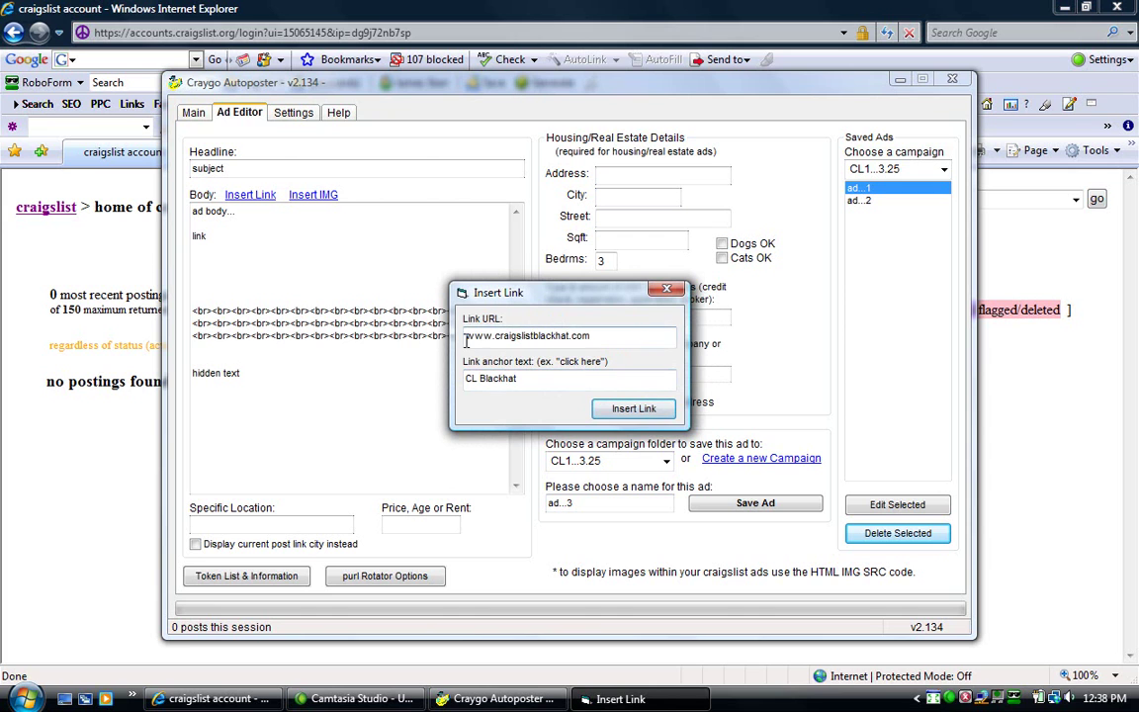
pyautogui.click(467, 336)
pyautogui.write('http://')
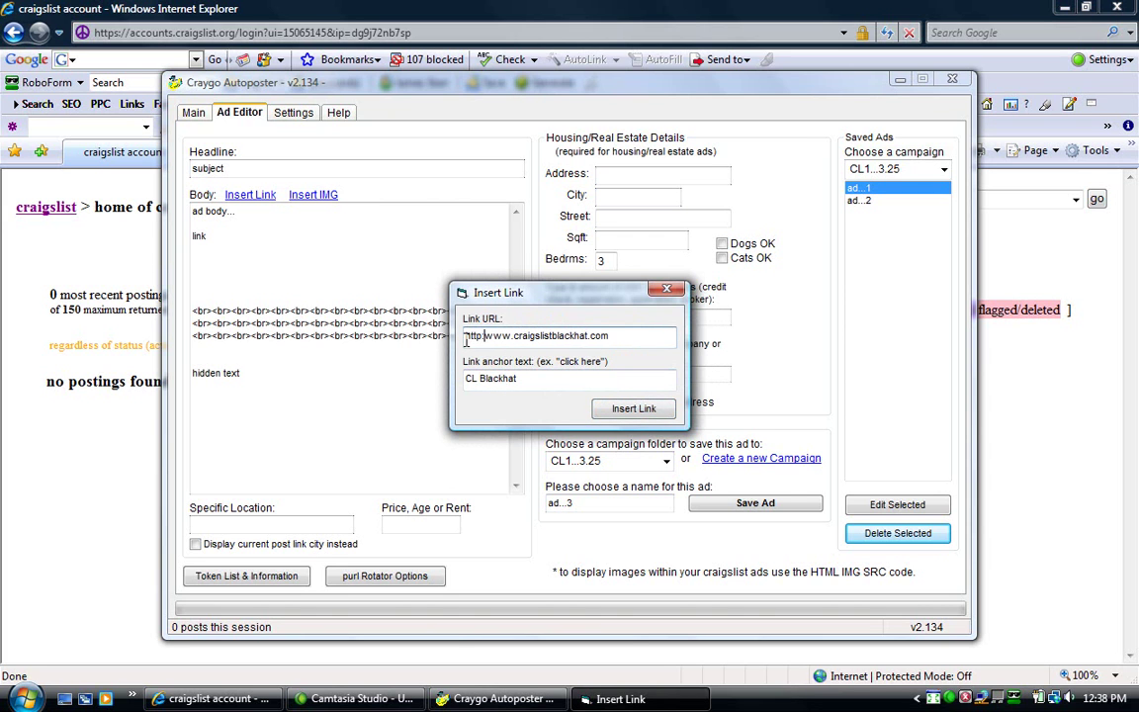
pyautogui.click(619, 410)
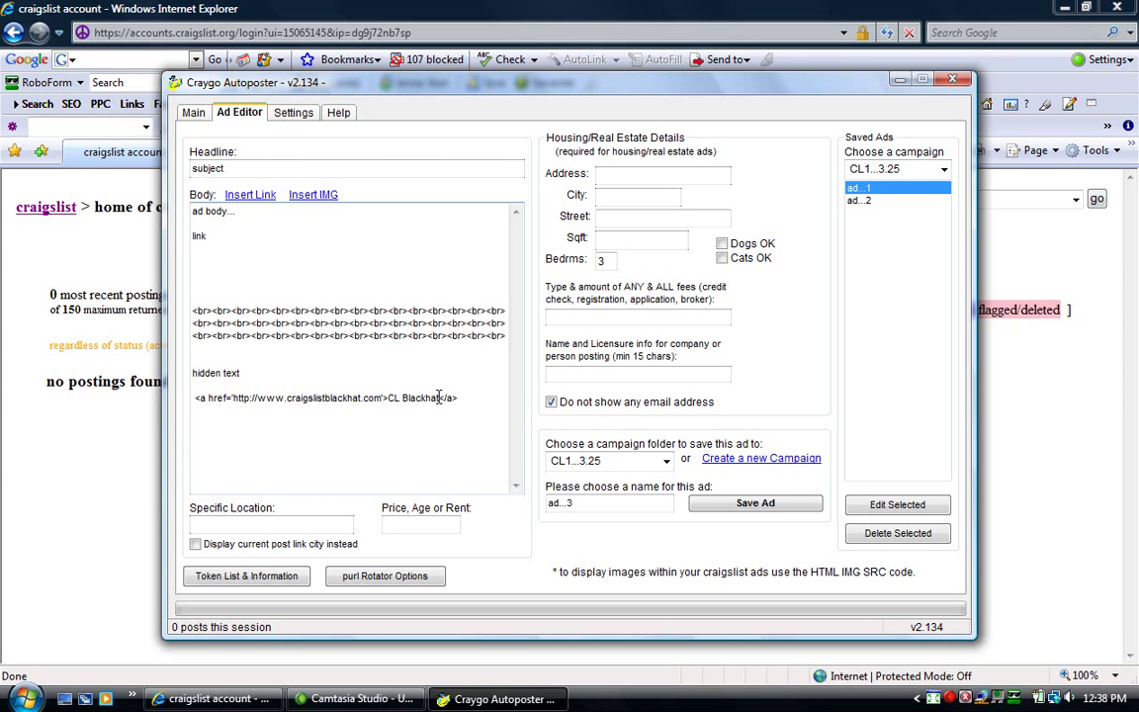
pyautogui.moveTo(439, 398); pyautogui.dragTo(385, 398)
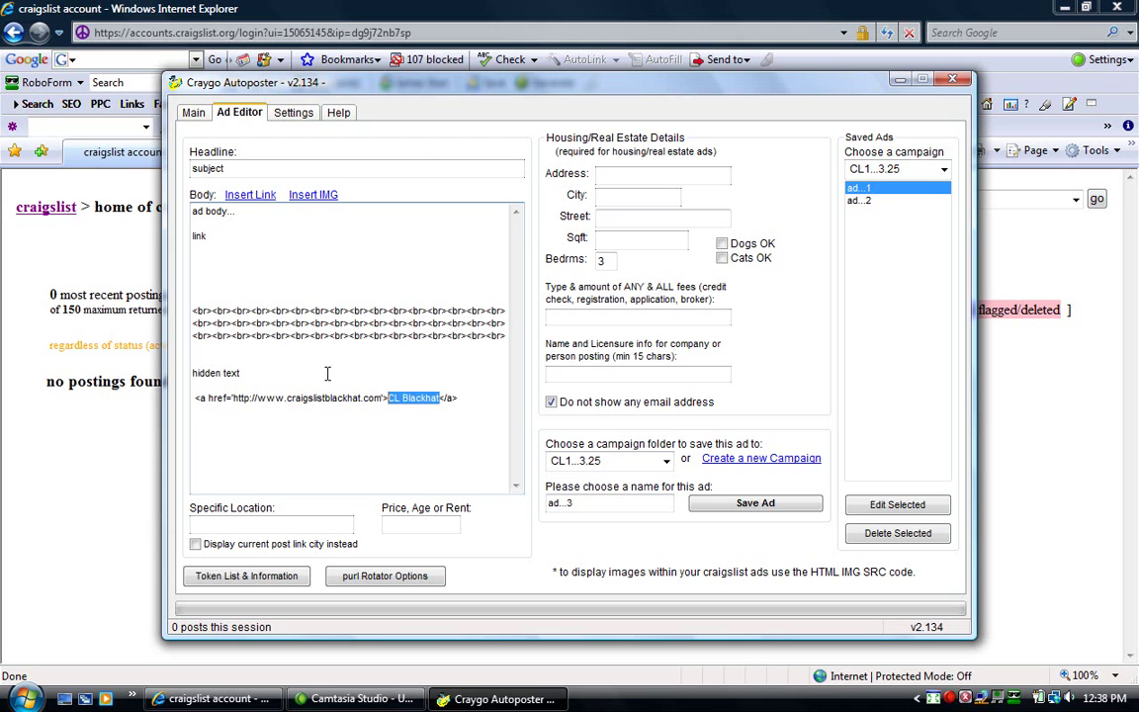
pyautogui.click(461, 397)
# - In posting settings, check TeleCommute, Part Time, Phone Calls Ok and Okay to repost
pyautogui.click(297, 112)
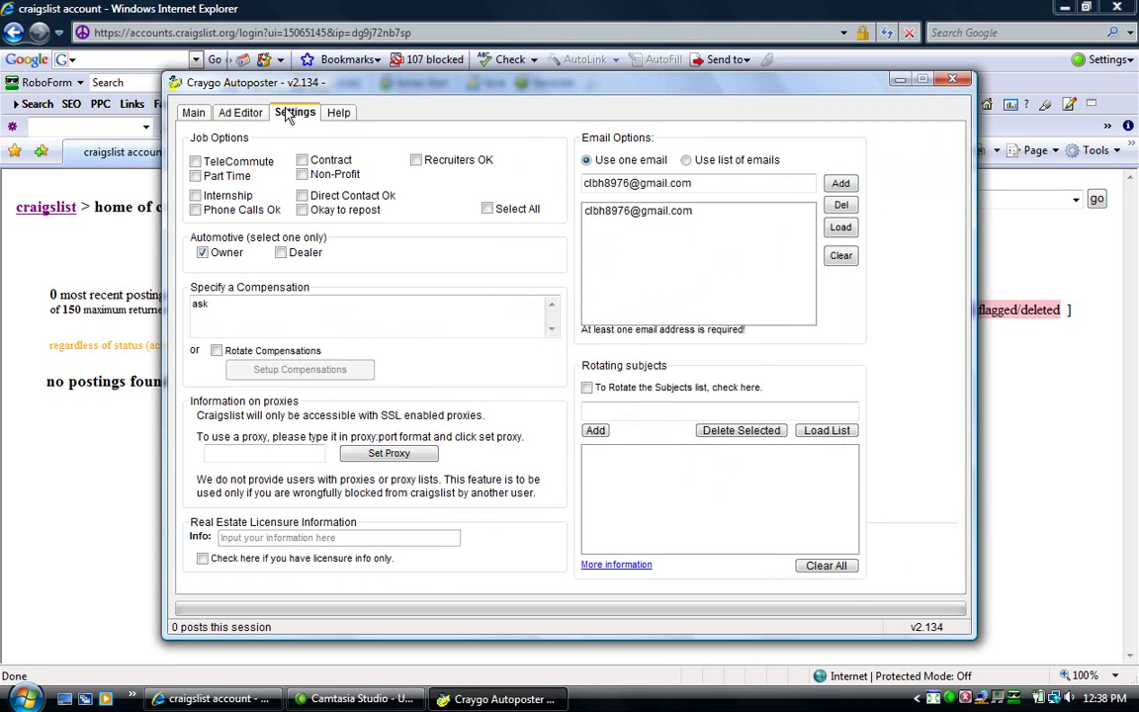
pyautogui.click(197, 163)
pyautogui.click(196, 176)
pyautogui.click(197, 212)
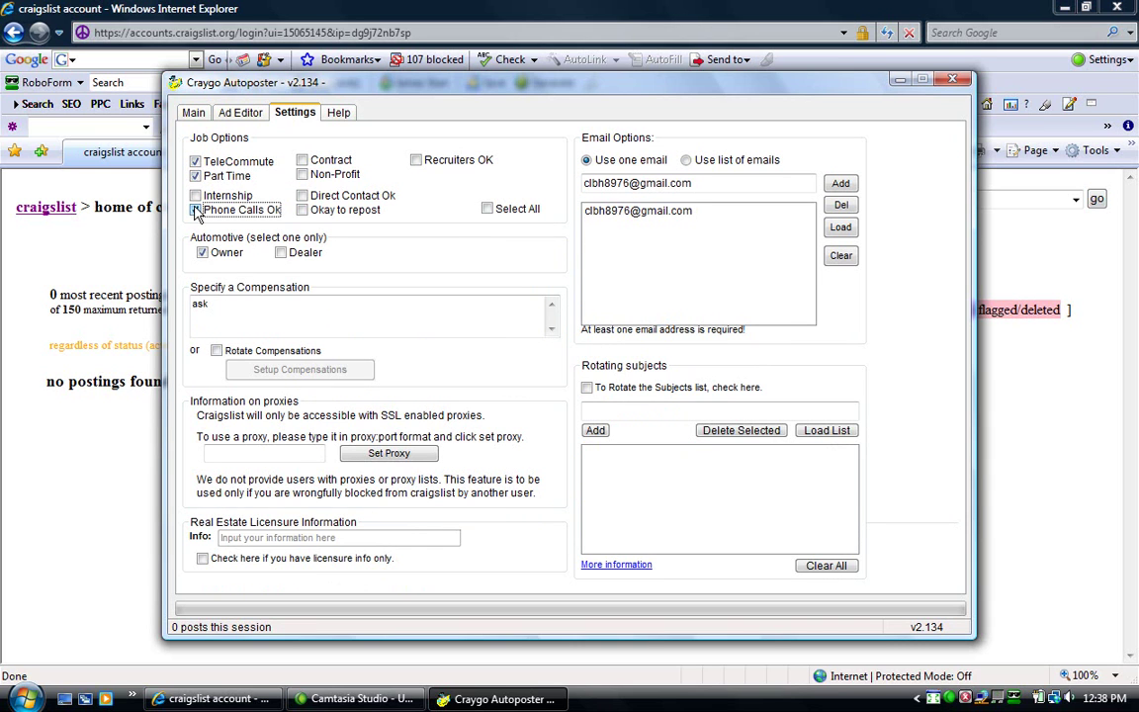
pyautogui.click(301, 211)
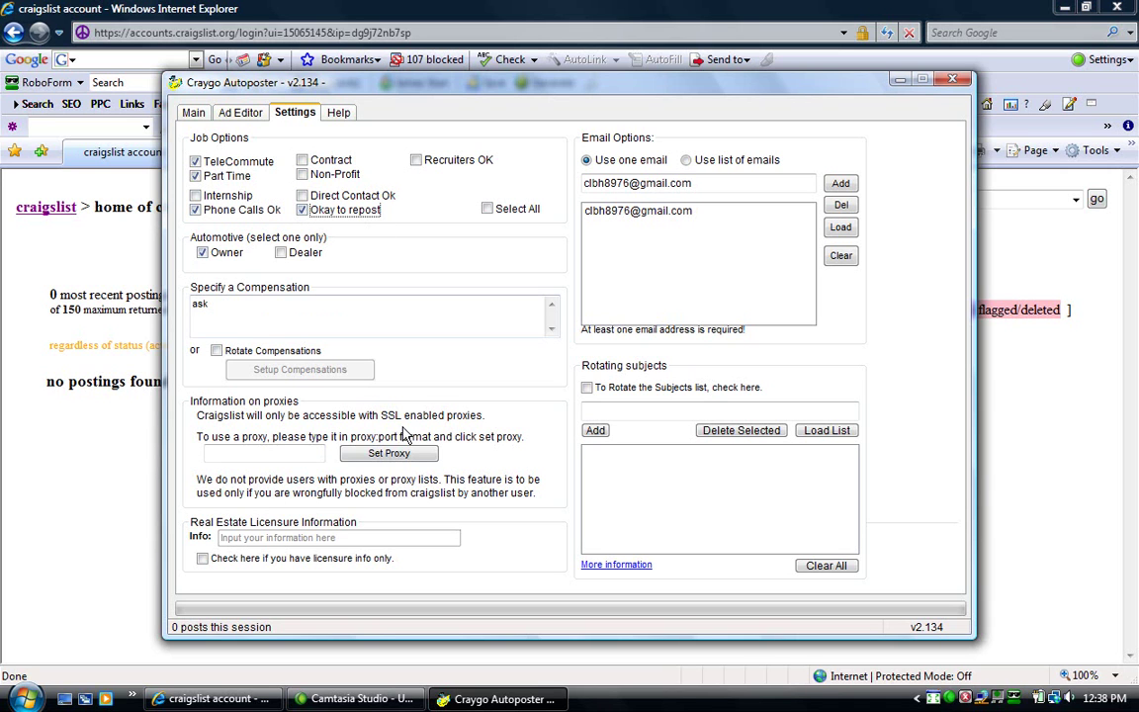
# - Delete the saved email address from the list and clear the email entry field
pyautogui.click(696, 220)
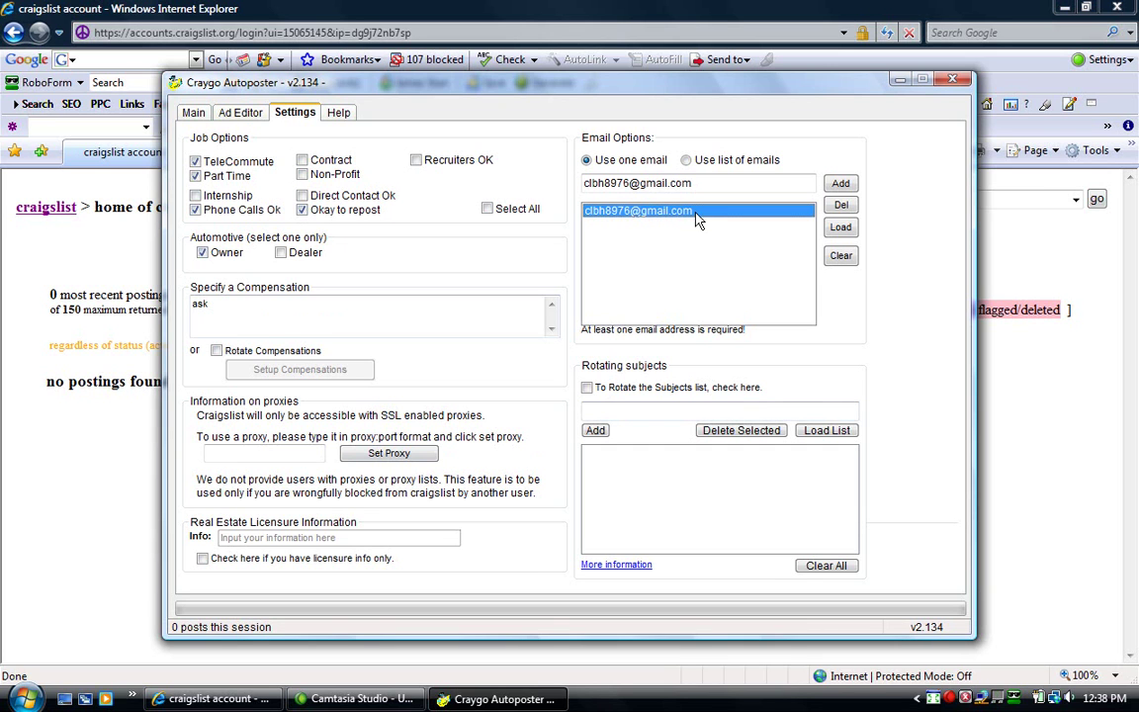
pyautogui.click(847, 206)
pyautogui.moveTo(698, 183); pyautogui.dragTo(509, 216)
pyautogui.press('BackSpace')
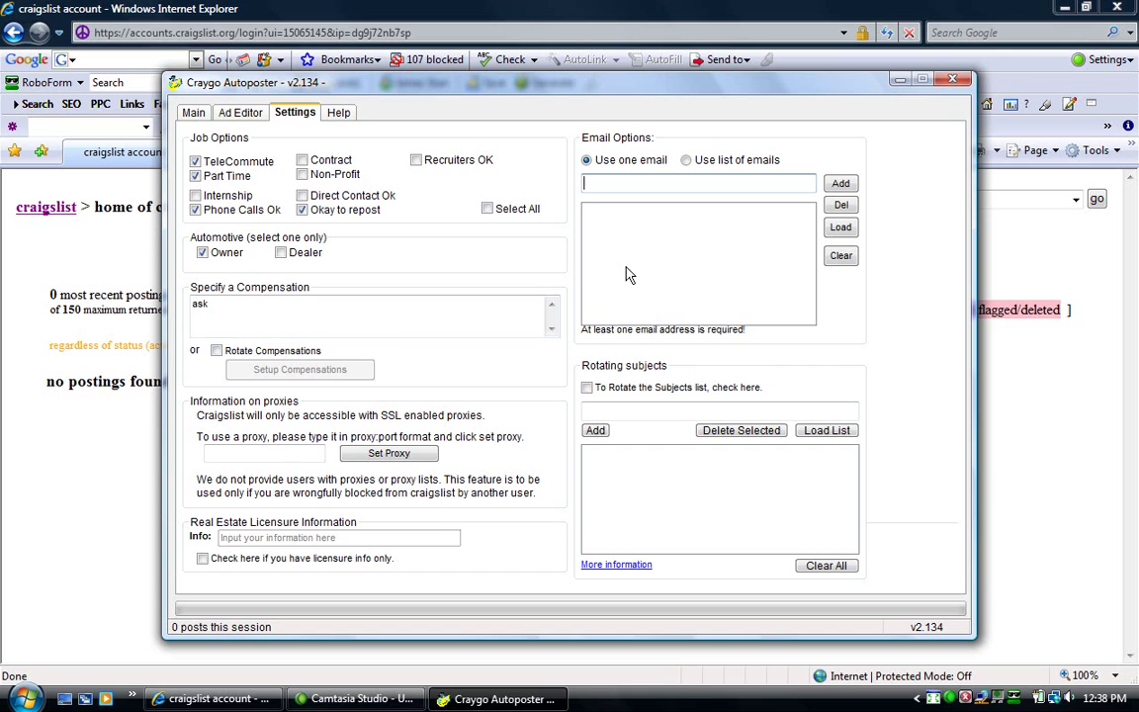
# - Return to the Main view showing the Atlanta craigslist page and 20 post links
pyautogui.click(218, 114)
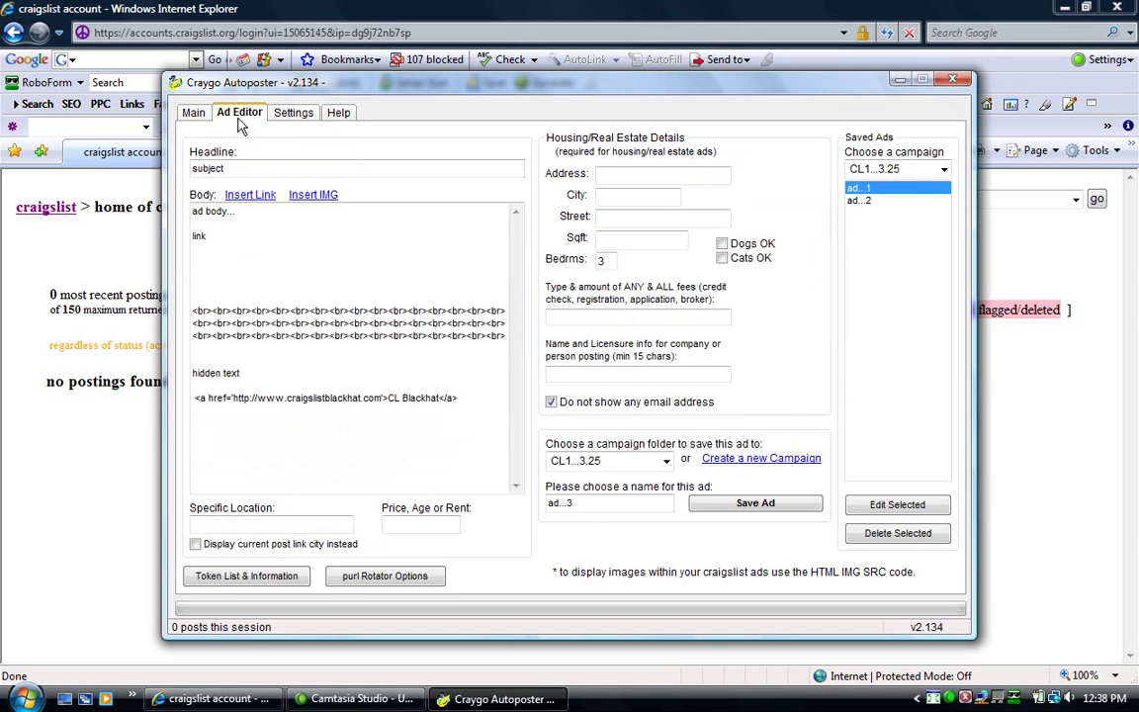
pyautogui.click(195, 114)
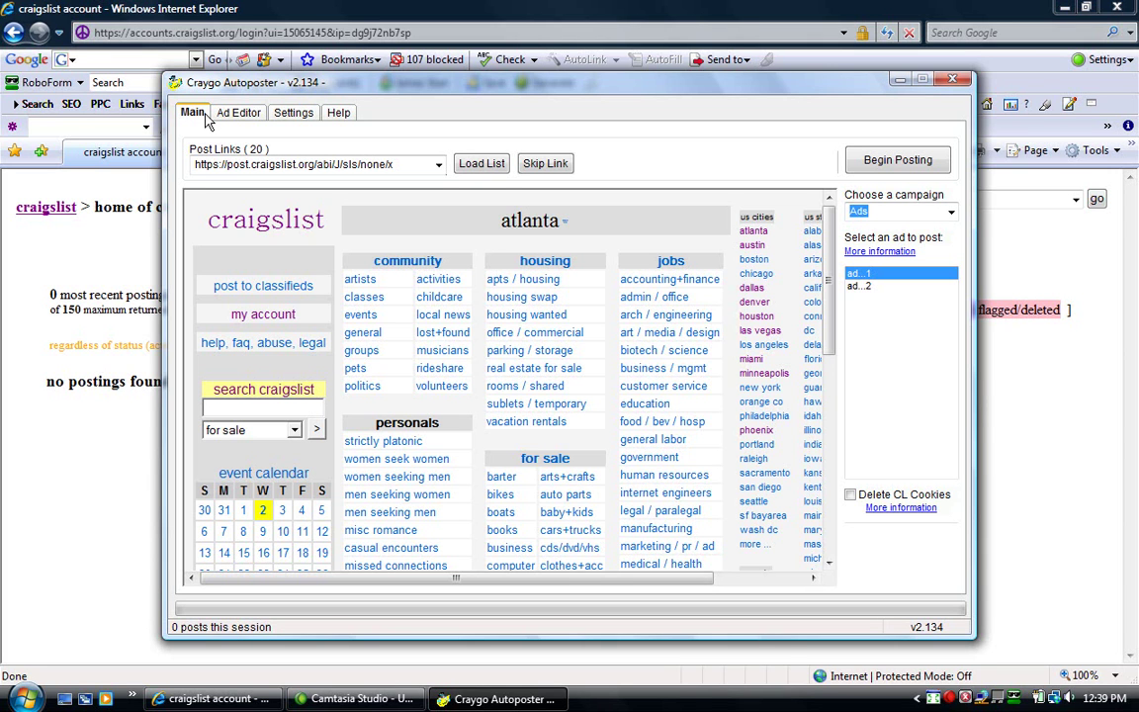
# - Keep CL1...3.25 as the save folder and choose it as the campaign to post
pyautogui.click(221, 114)
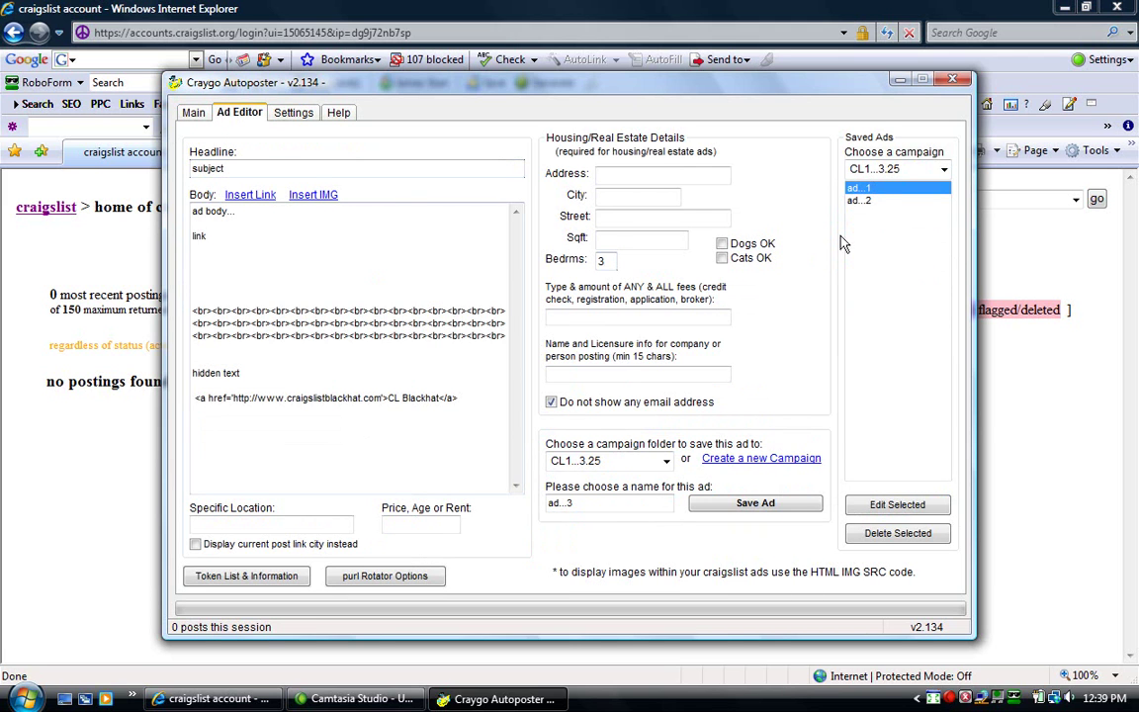
pyautogui.click(666, 462)
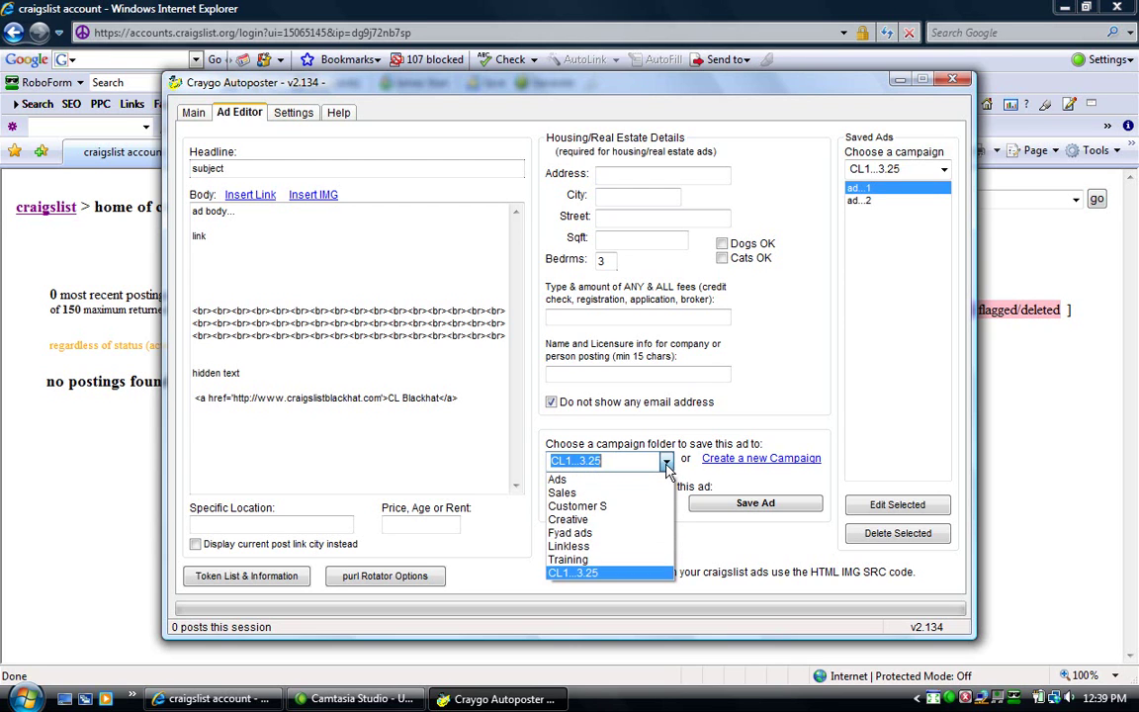
pyautogui.click(608, 574)
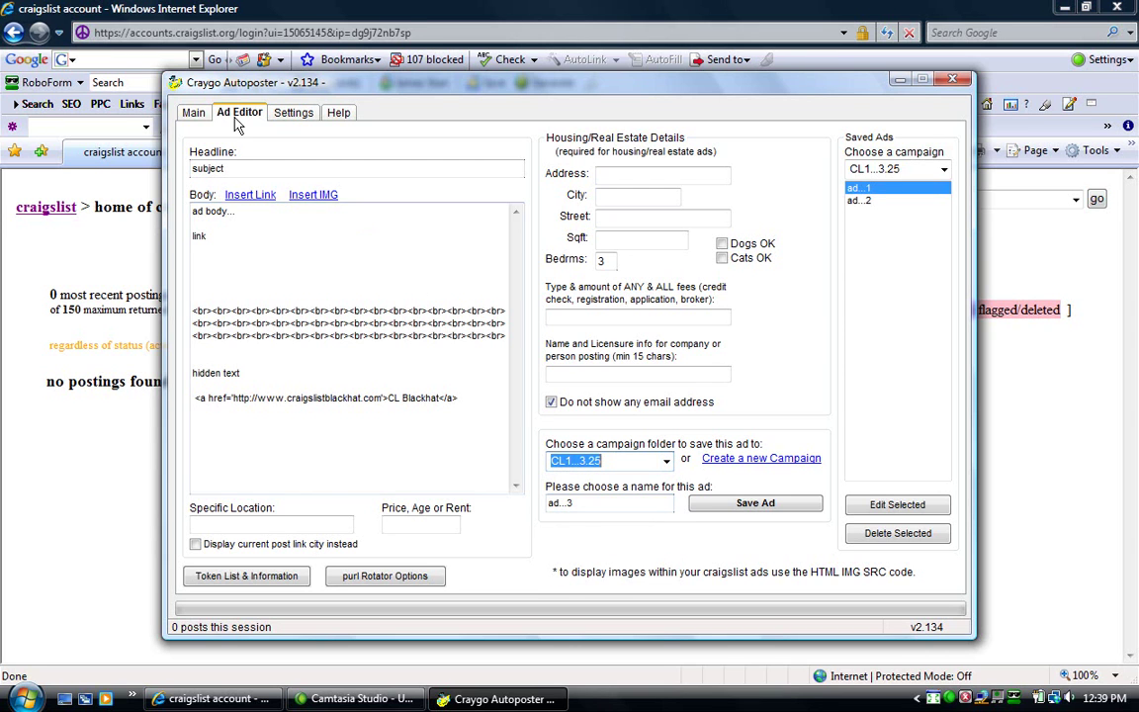
pyautogui.click(194, 111)
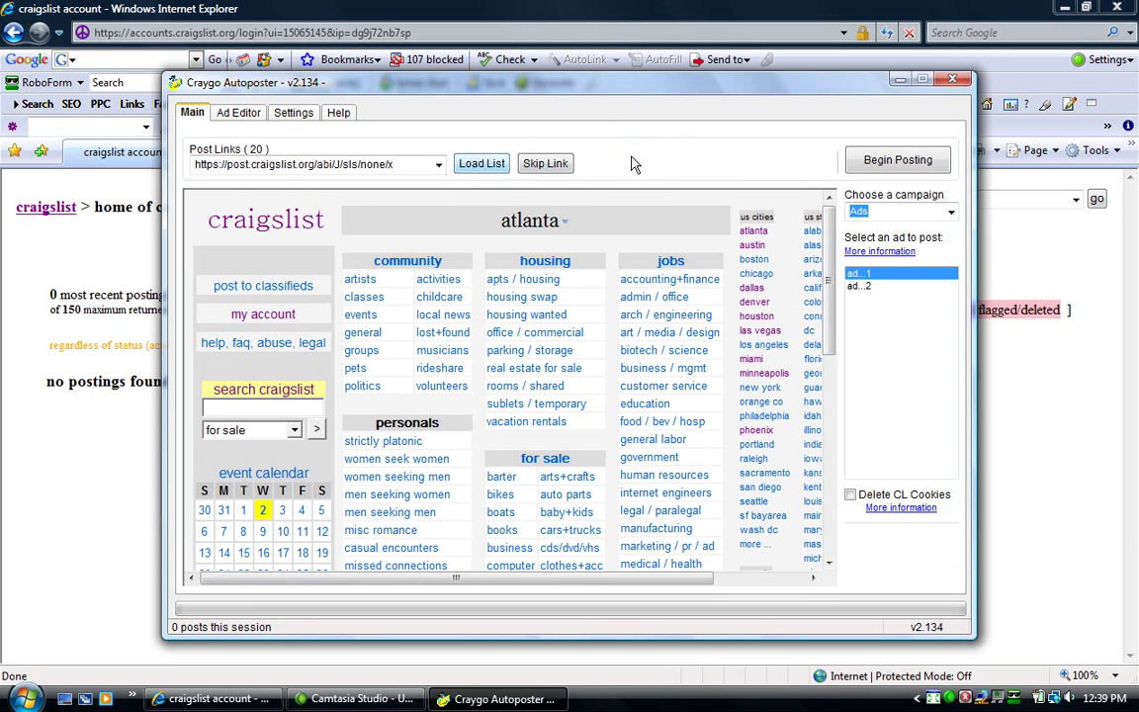
pyautogui.click(950, 212)
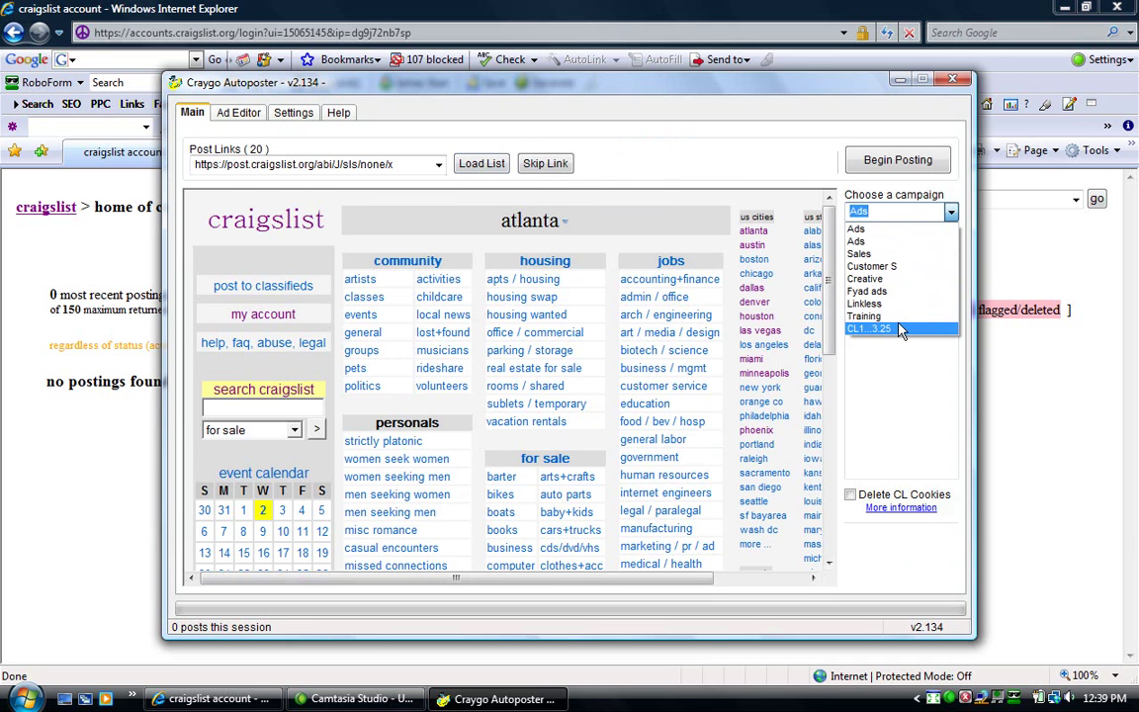
pyautogui.click(880, 328)
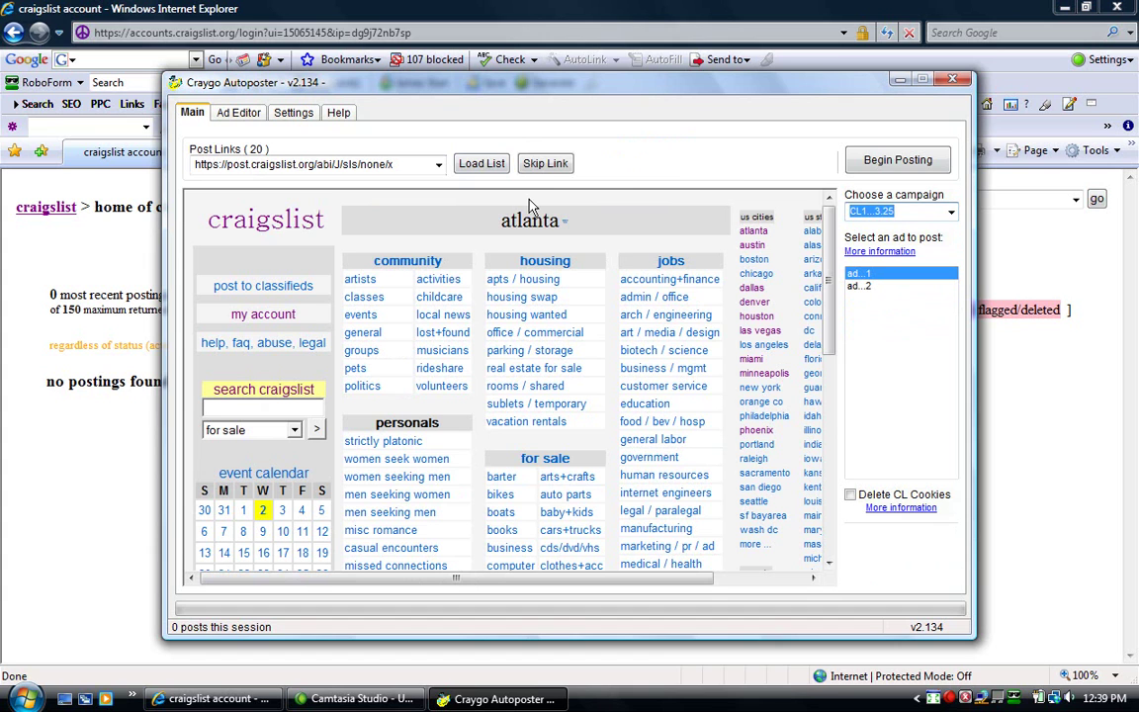
# - Begin auto-posting and enter the verification word for each of four postings
pyautogui.click(896, 161)
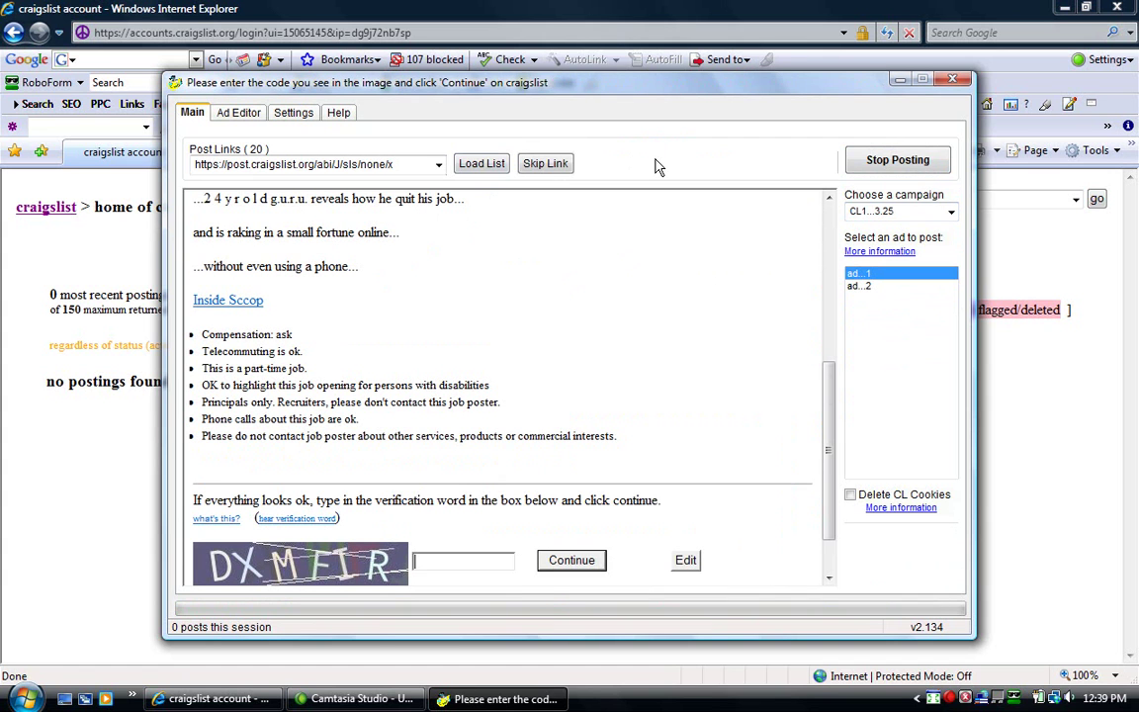
pyautogui.click(502, 559)
pyautogui.write('dxmfir')
pyautogui.click(566, 560)
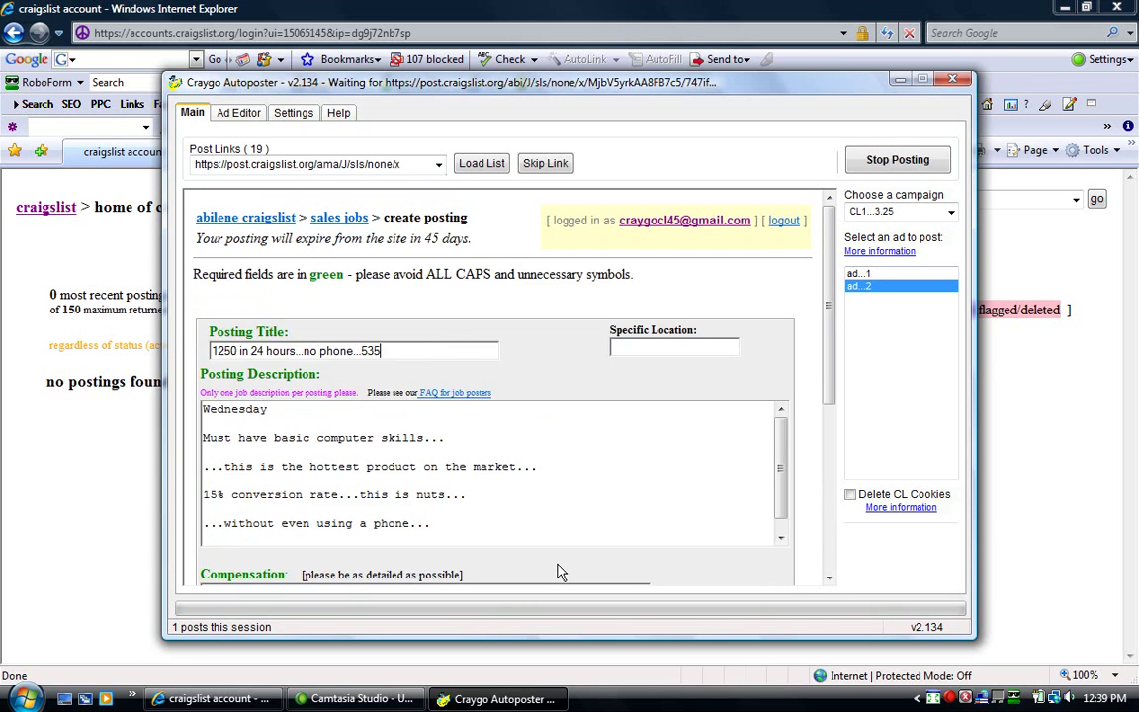
pyautogui.write('bwmbu')
pyautogui.click(558, 563)
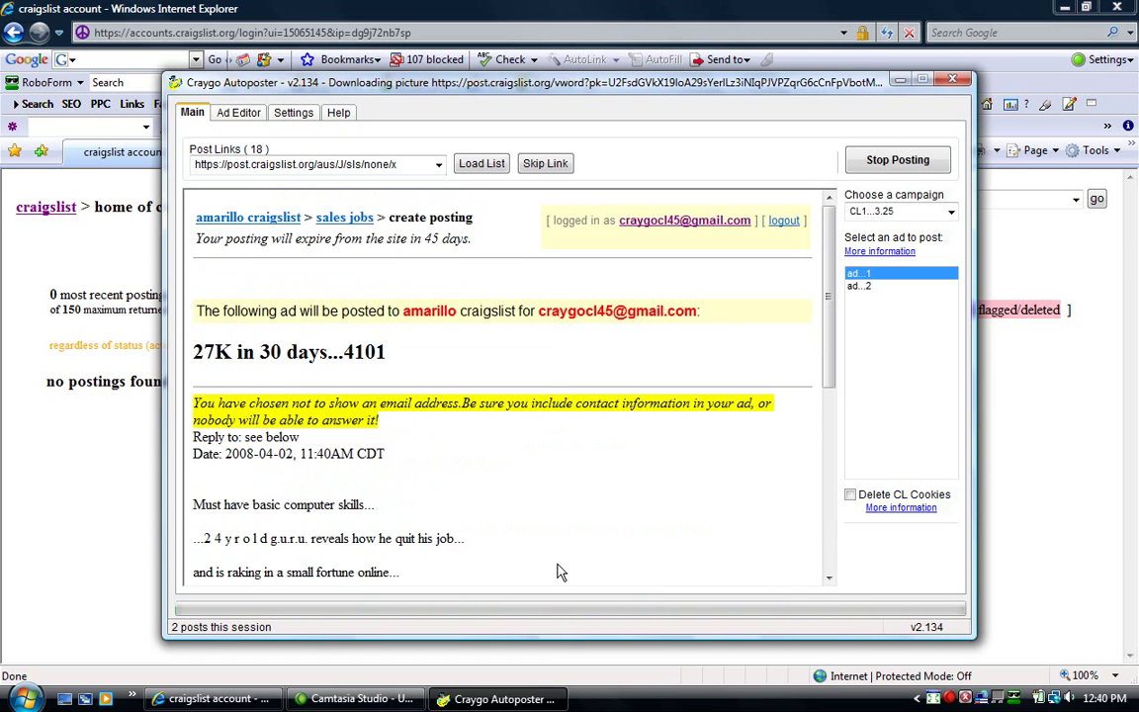
pyautogui.write('pafht')
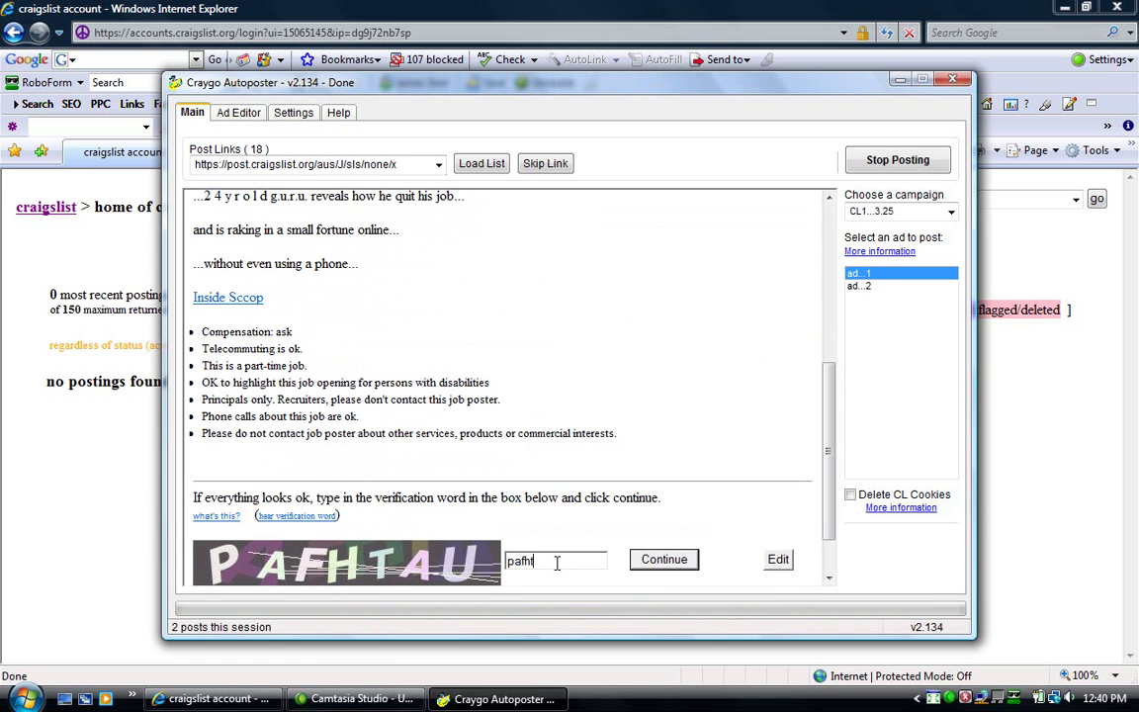
pyautogui.write('au')
pyautogui.click(663, 561)
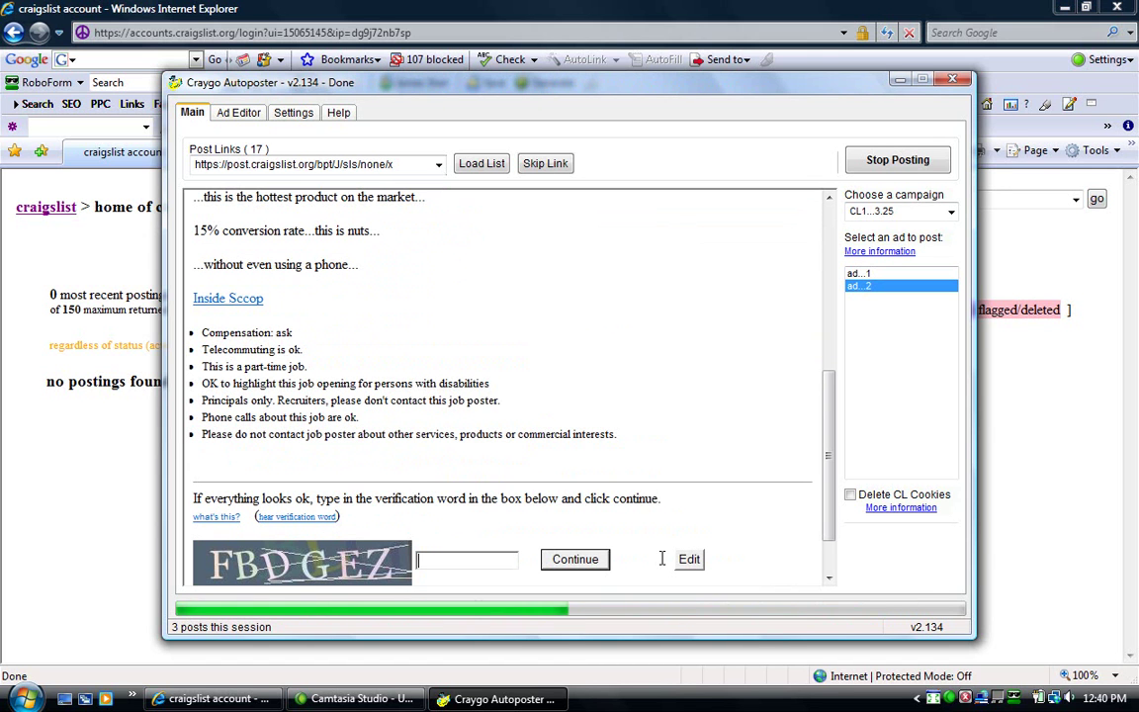
pyautogui.write('fbdg')
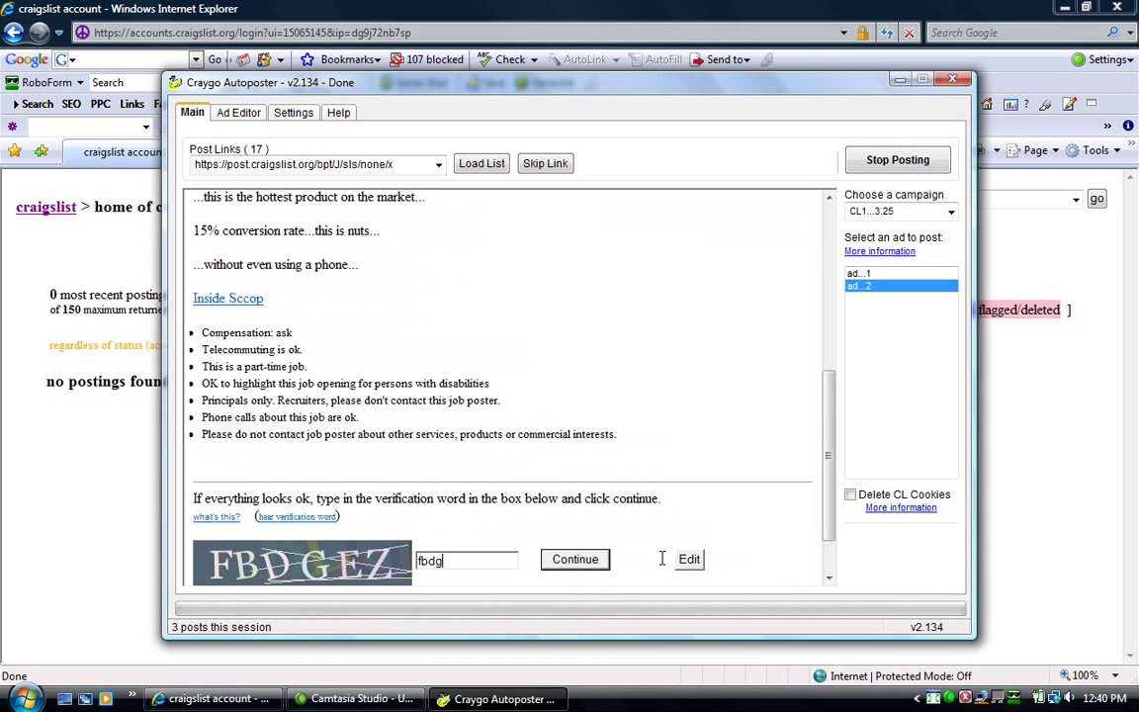
pyautogui.write('ez')
pyautogui.click(596, 565)
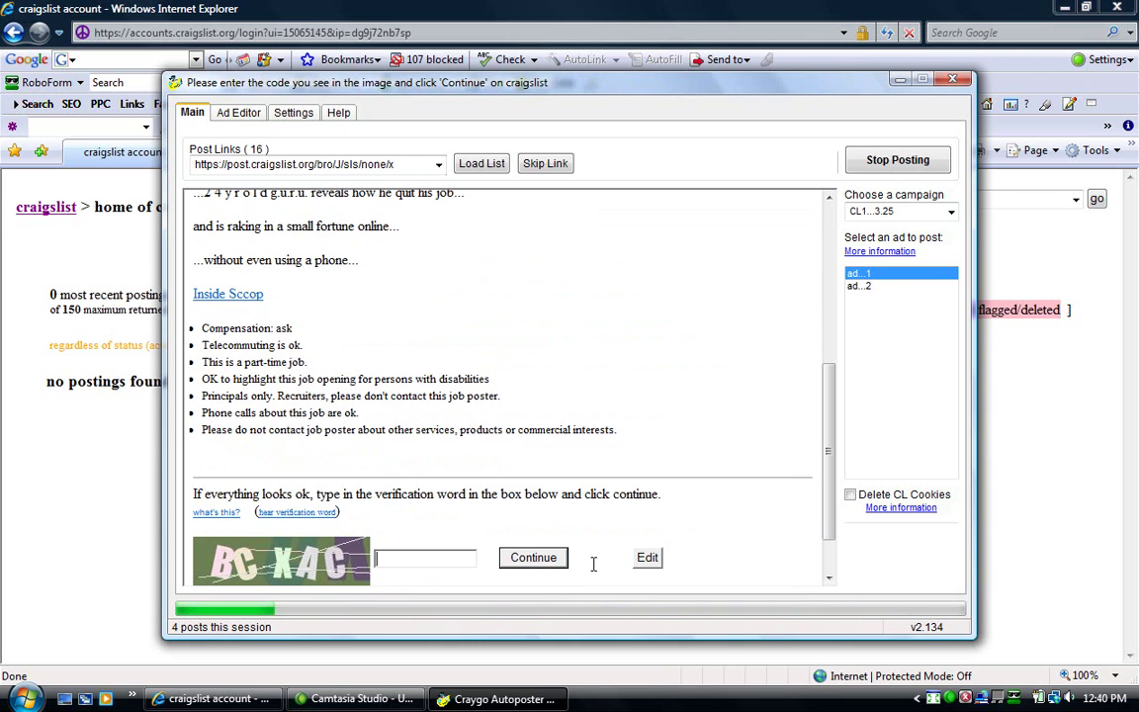
# - Refresh the craigslist account page in Internet Explorer to show the 2 new sales-job postings
pyautogui.click(122, 529)
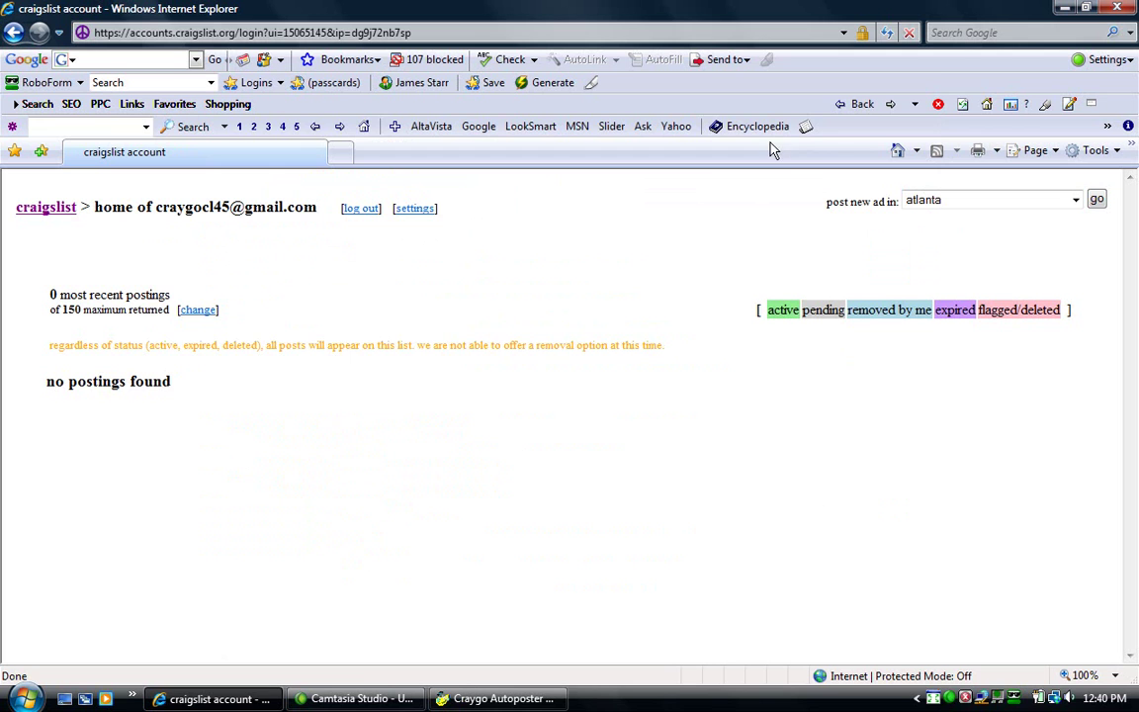
pyautogui.click(887, 32)
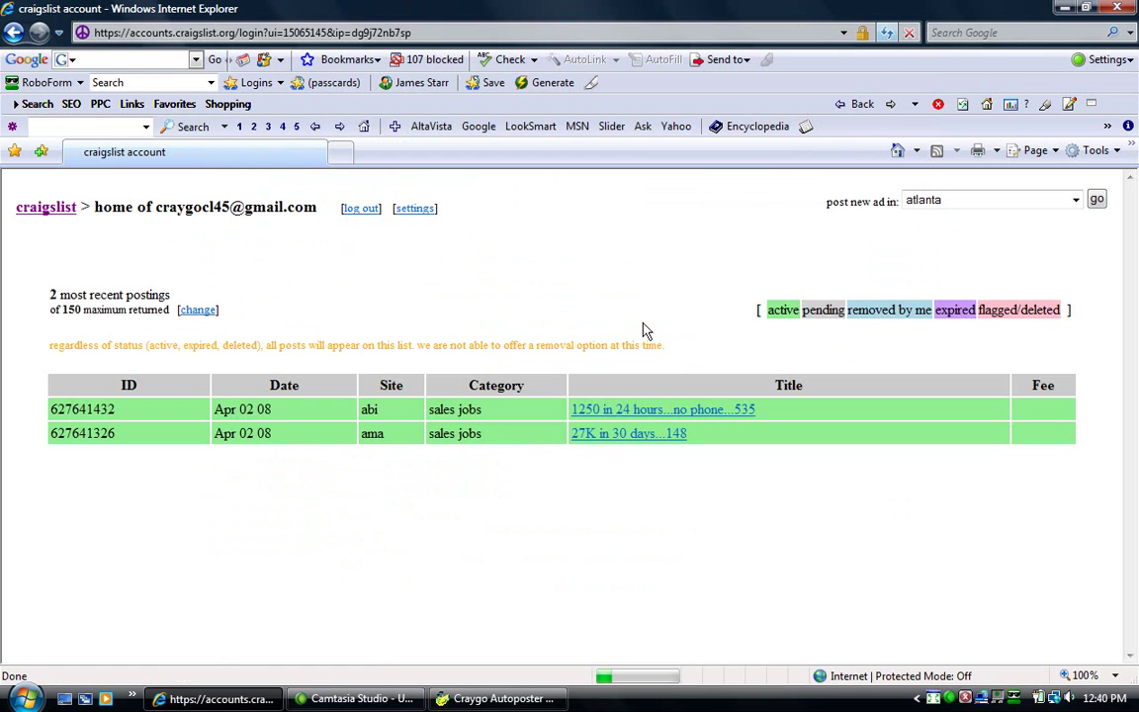
pyautogui.click(889, 36)
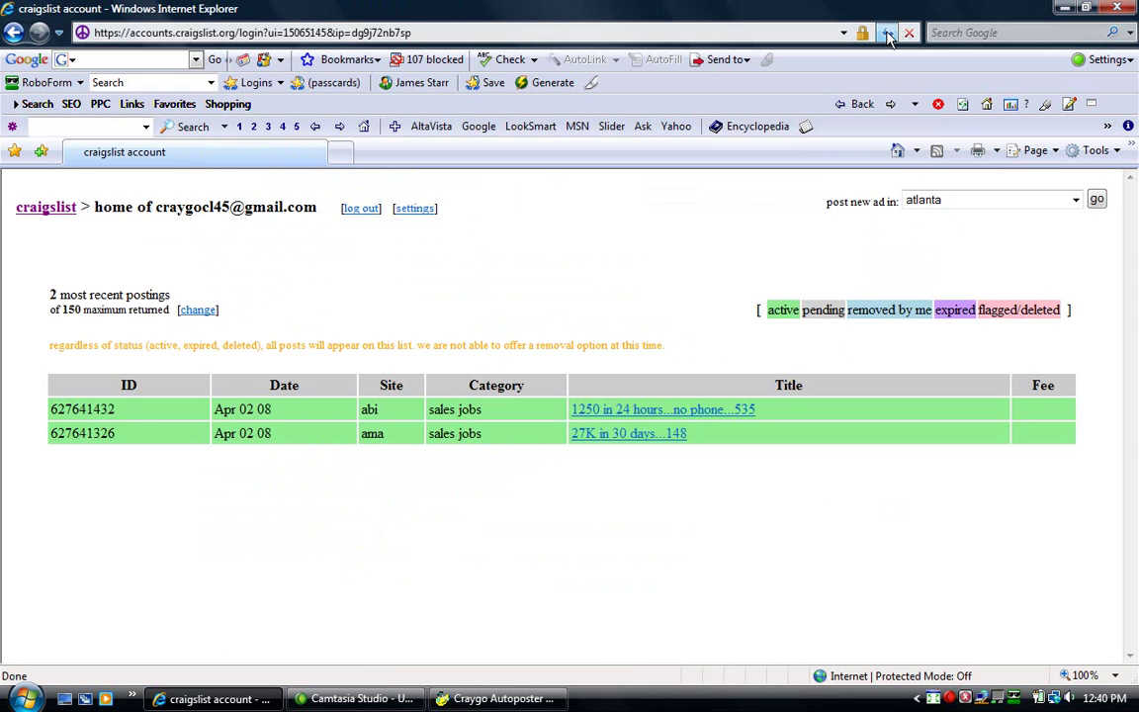